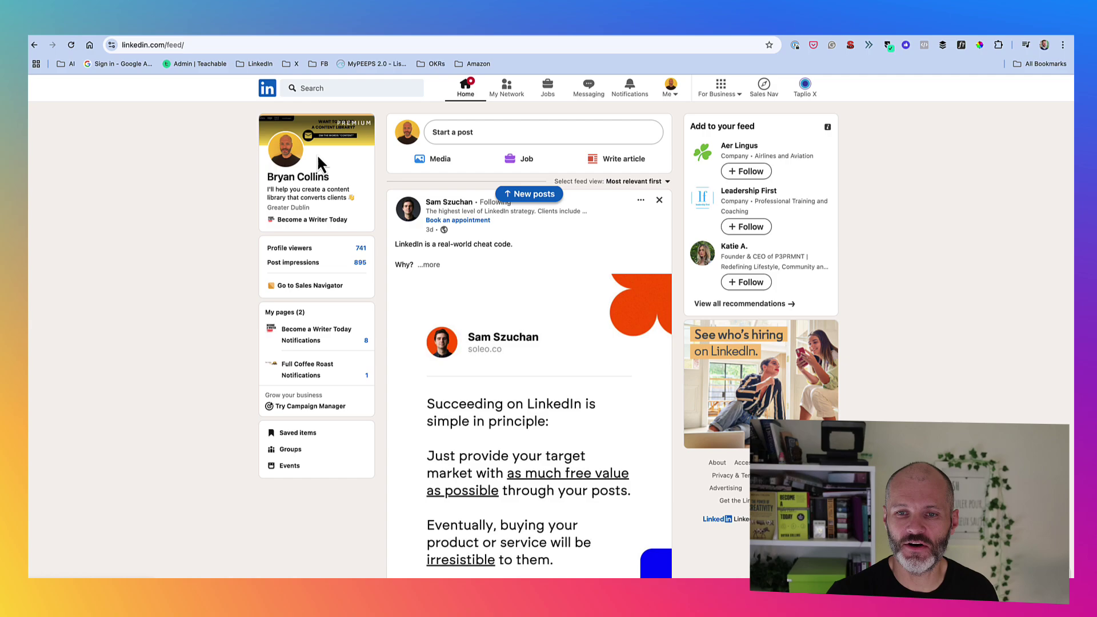
Step: Open your own profile and scroll to its Analytics summary of 741 views, 895 impressions, 176 search appearances
{"action": "left_click", "coordinate": [314, 195]}
{"action": "scroll", "coordinate": [431, 357], "scroll_direction": "down", "scroll_amount": 5}
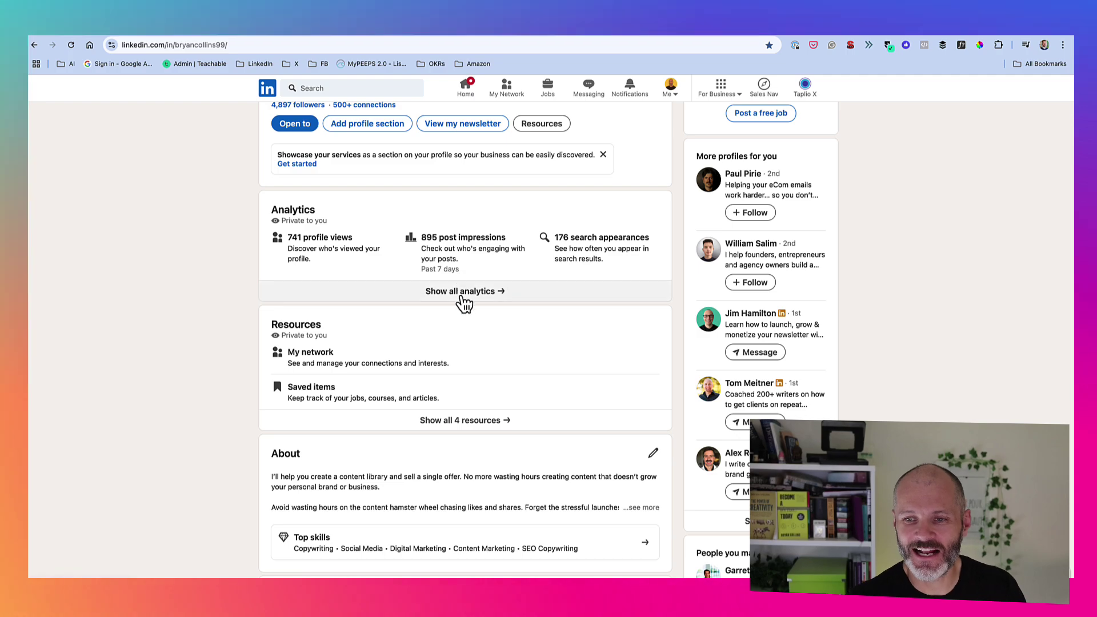
Step: Open the full analytics dashboard and drill into post impressions (895 over the past 7 days)
{"action": "left_click", "coordinate": [465, 292]}
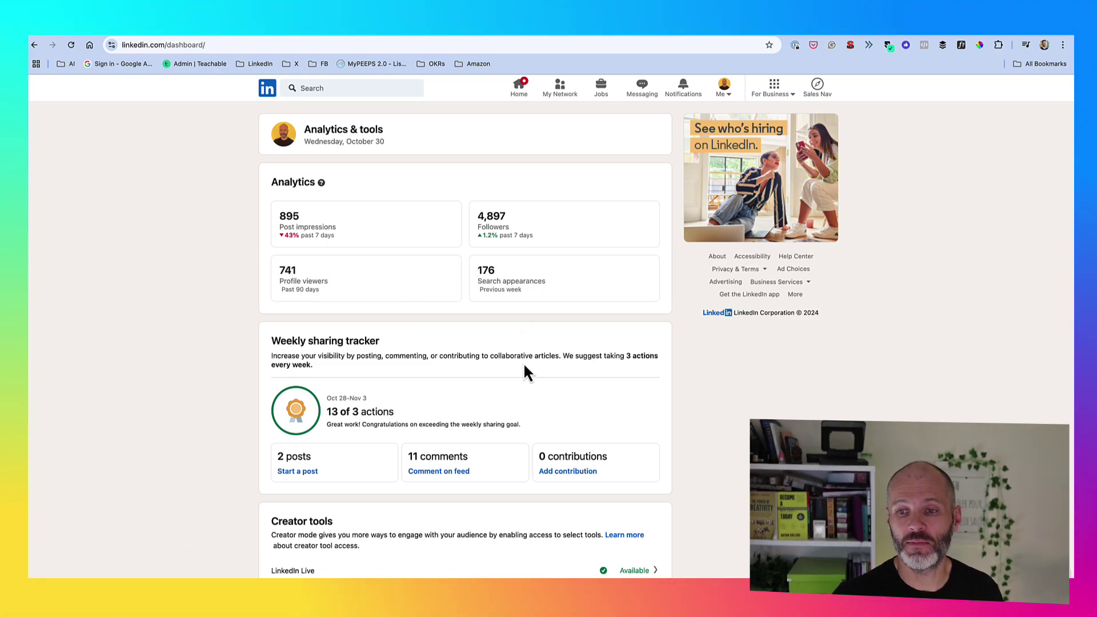
{"action": "scroll", "coordinate": [523, 361], "scroll_direction": "down", "scroll_amount": 1}
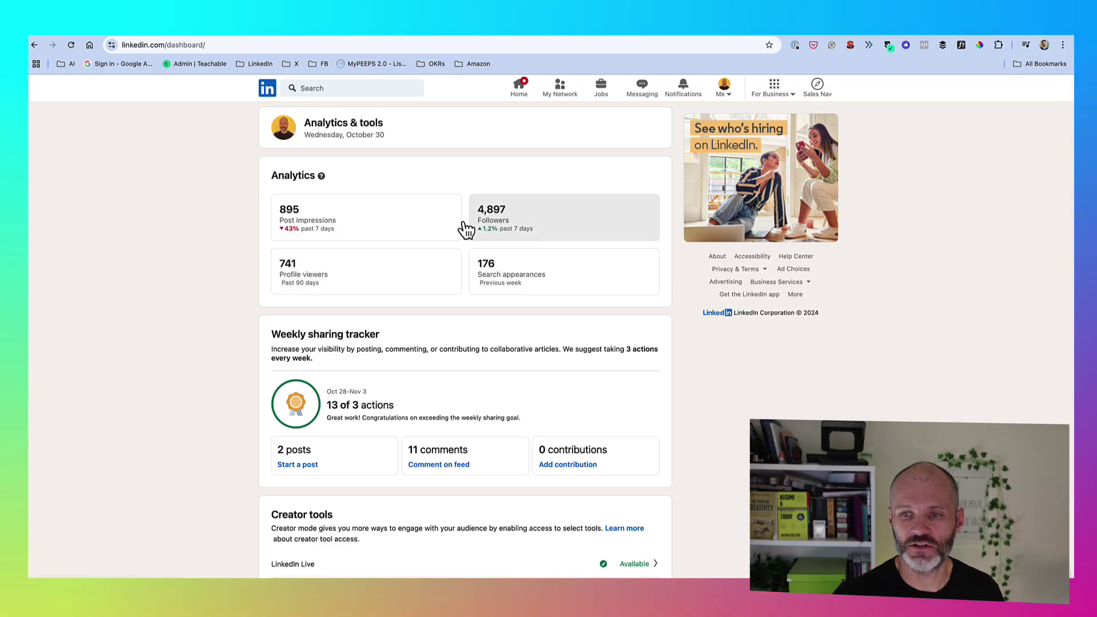
{"action": "scroll", "coordinate": [492, 373], "scroll_direction": "down", "scroll_amount": 1}
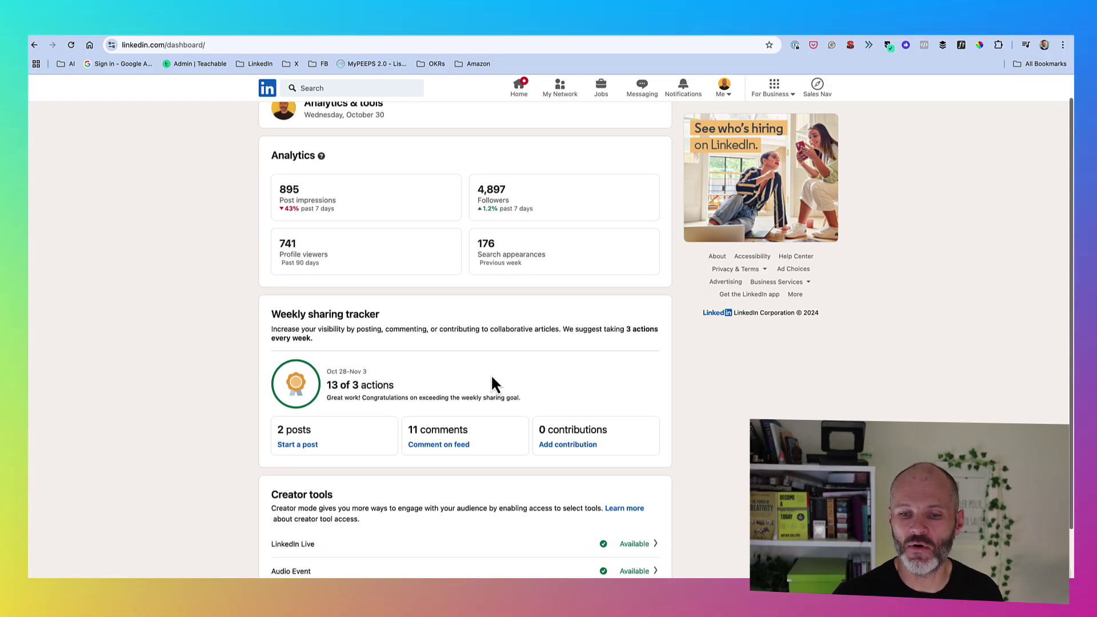
{"action": "scroll", "coordinate": [485, 371], "scroll_direction": "up", "scroll_amount": 1}
{"action": "left_click", "coordinate": [414, 246]}
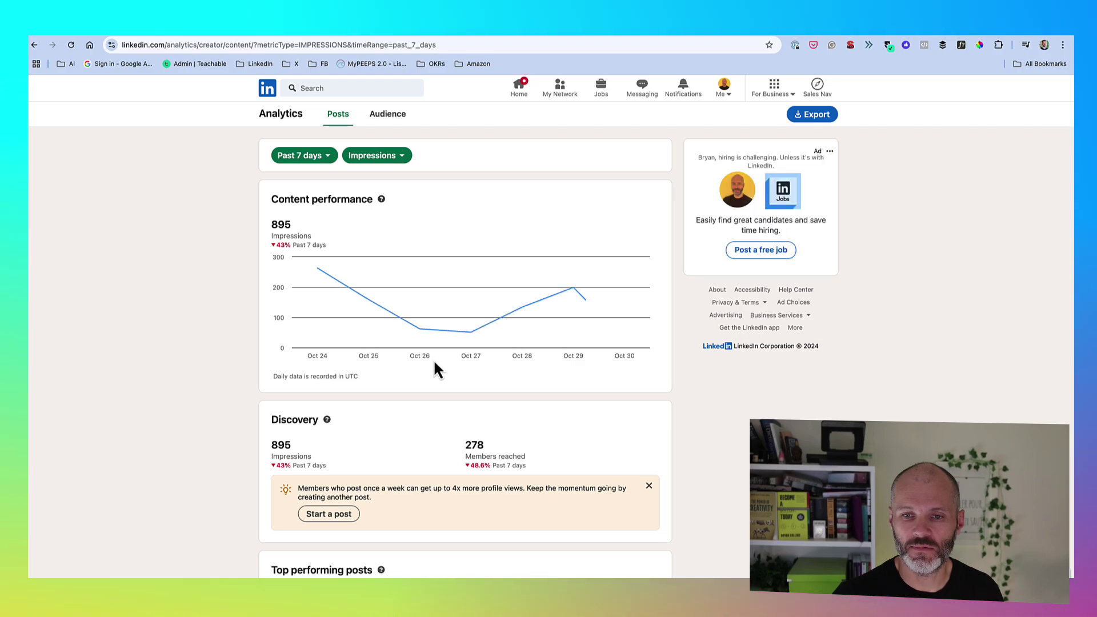
Step: Widen the impressions chart to Past 365 days and highlight the yearly growth figure
{"action": "mouse_move", "coordinate": [381, 258]}
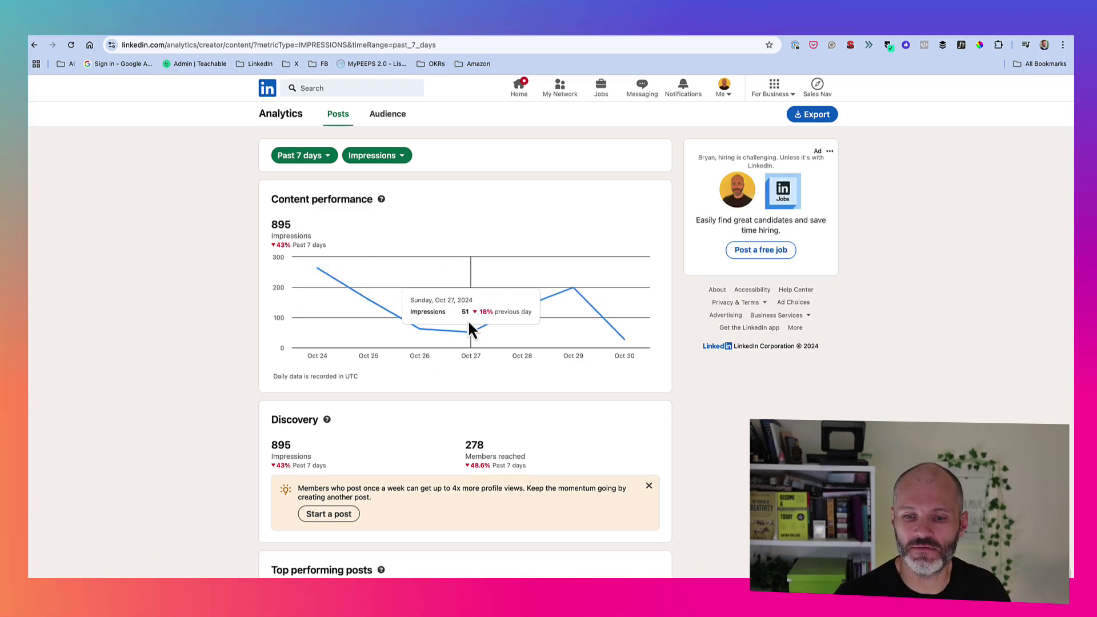
{"action": "left_click", "coordinate": [327, 159]}
{"action": "left_click", "coordinate": [291, 275]}
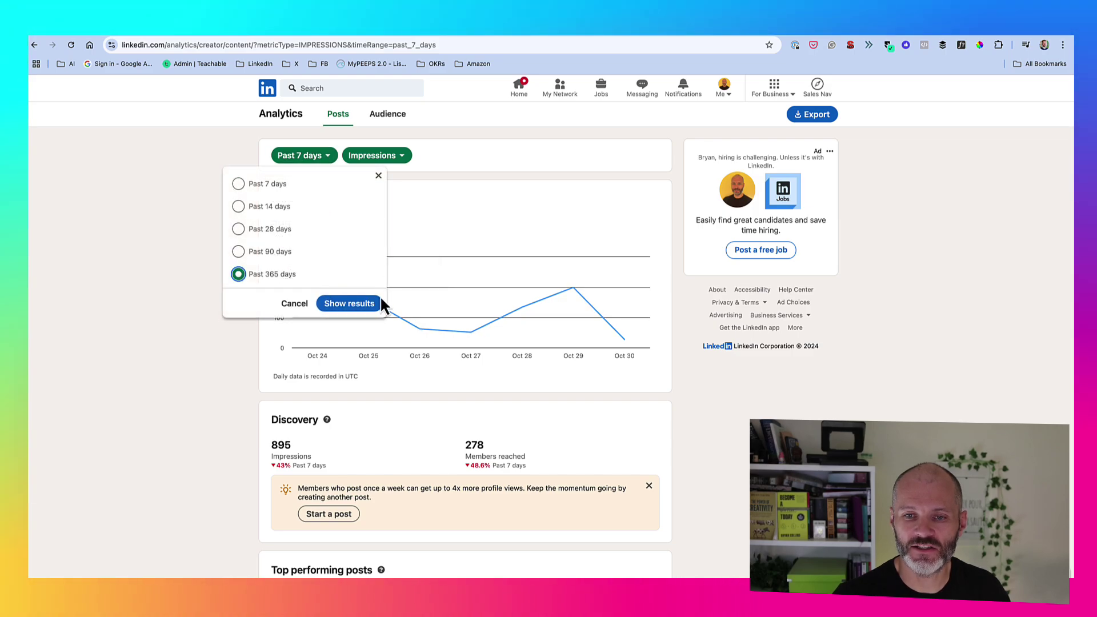
{"action": "left_click", "coordinate": [377, 303]}
{"action": "mouse_move", "coordinate": [409, 301]}
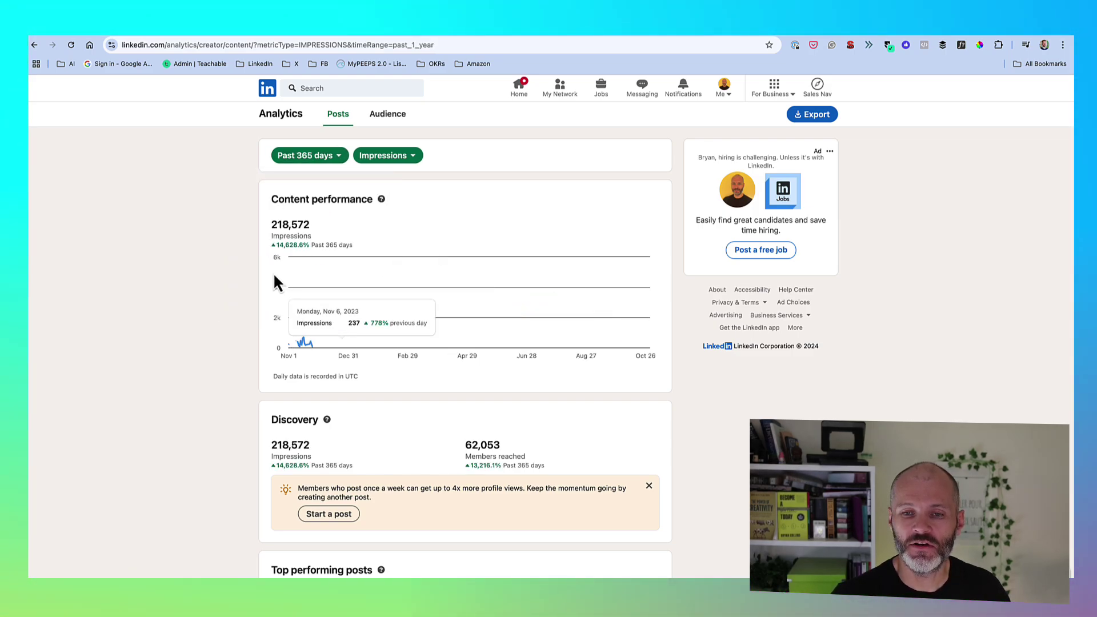
{"action": "left_click_drag", "start_coordinate": [266, 238], "coordinate": [305, 247]}
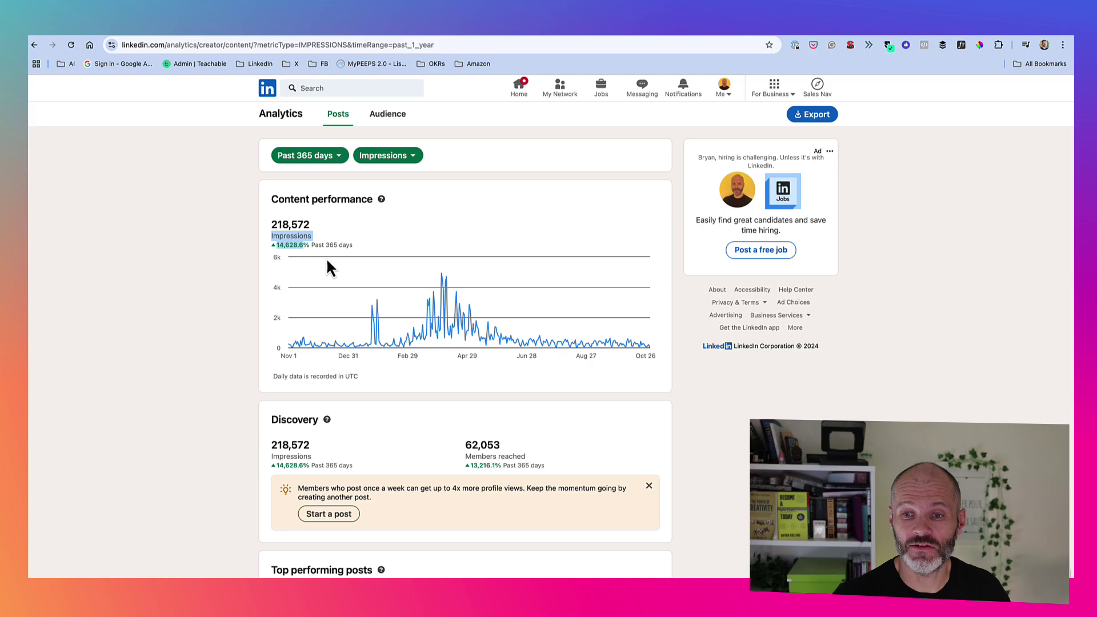
{"action": "mouse_move", "coordinate": [449, 324]}
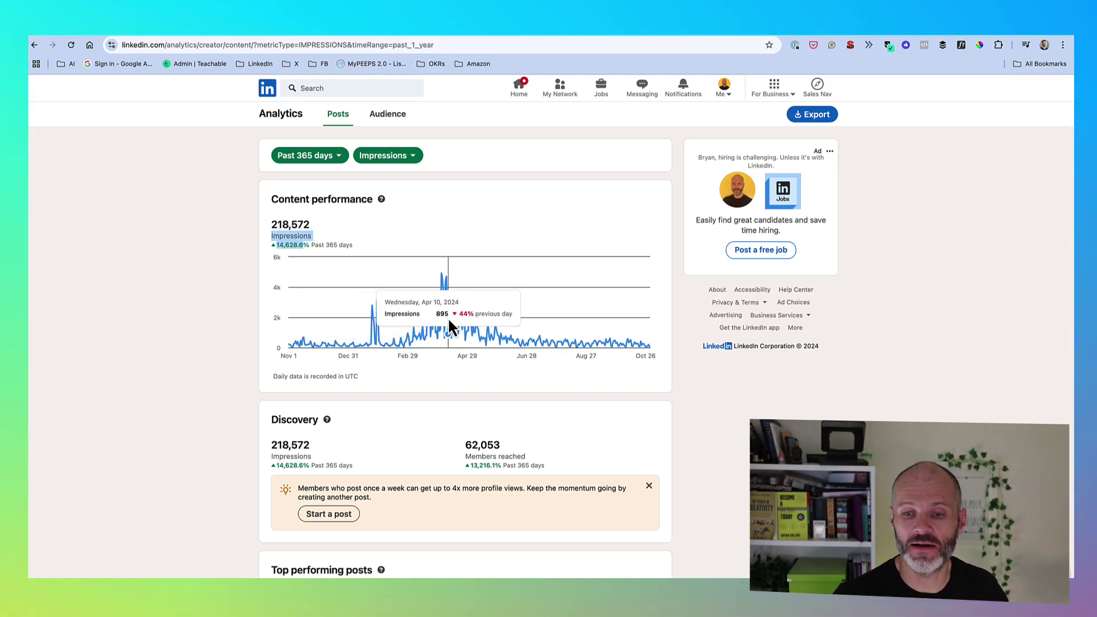
Step: Scroll through the year's Top performing posts
{"action": "scroll", "coordinate": [449, 323], "scroll_direction": "down", "scroll_amount": 3}
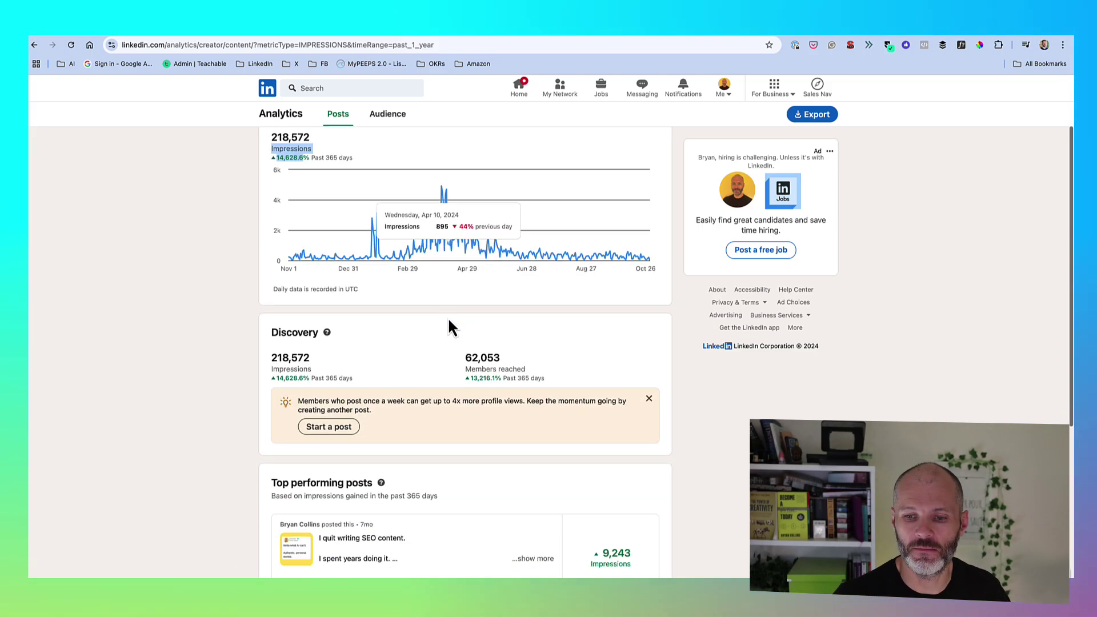
{"action": "scroll", "coordinate": [449, 321], "scroll_direction": "down", "scroll_amount": 5}
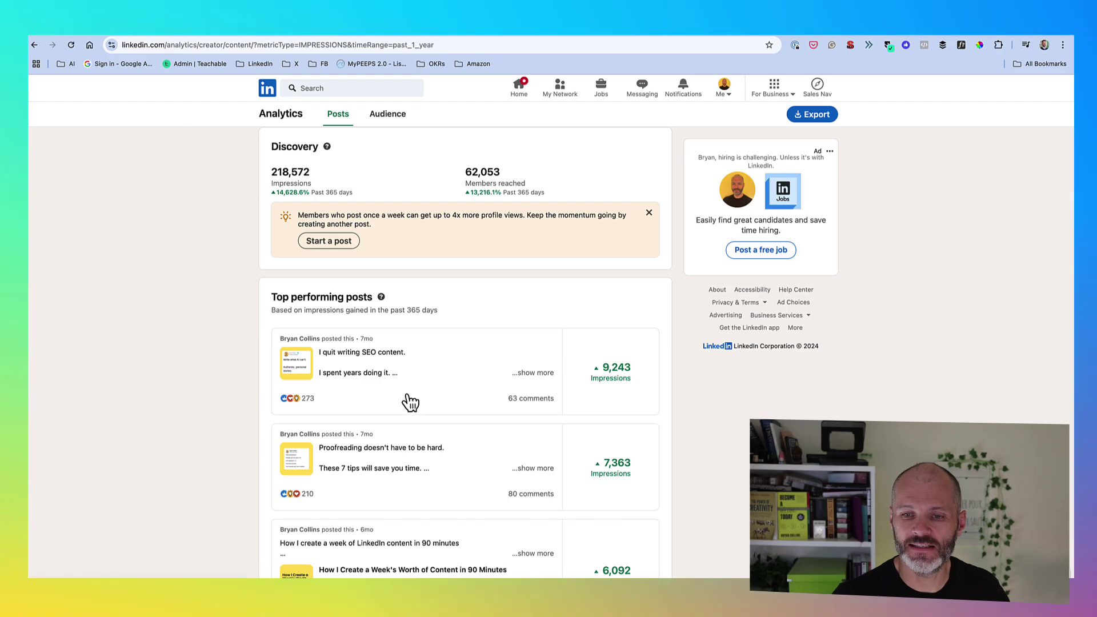
{"action": "scroll", "coordinate": [410, 400], "scroll_direction": "down", "scroll_amount": 1}
{"action": "scroll", "coordinate": [410, 399], "scroll_direction": "down", "scroll_amount": 1}
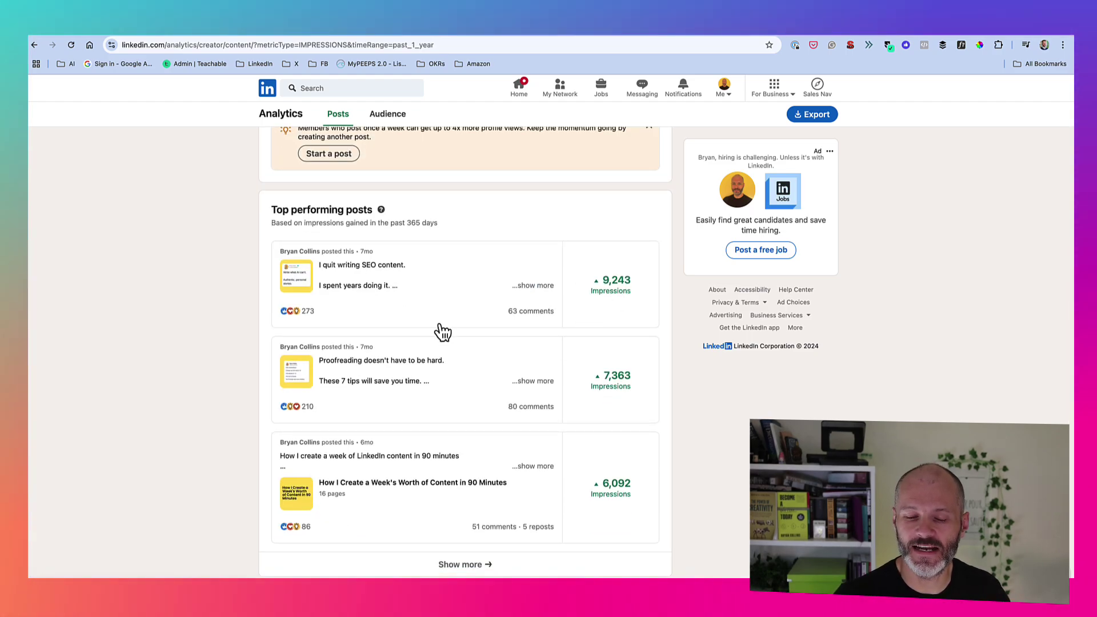
{"action": "scroll", "coordinate": [435, 380], "scroll_direction": "down", "scroll_amount": 1}
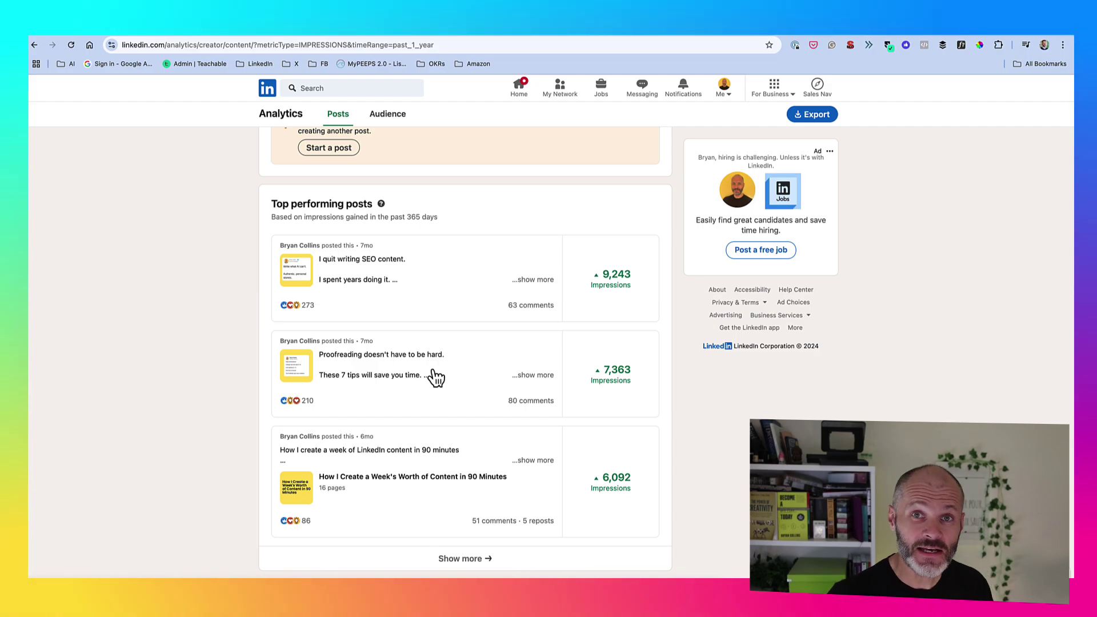
{"action": "scroll", "coordinate": [434, 376], "scroll_direction": "up", "scroll_amount": 7}
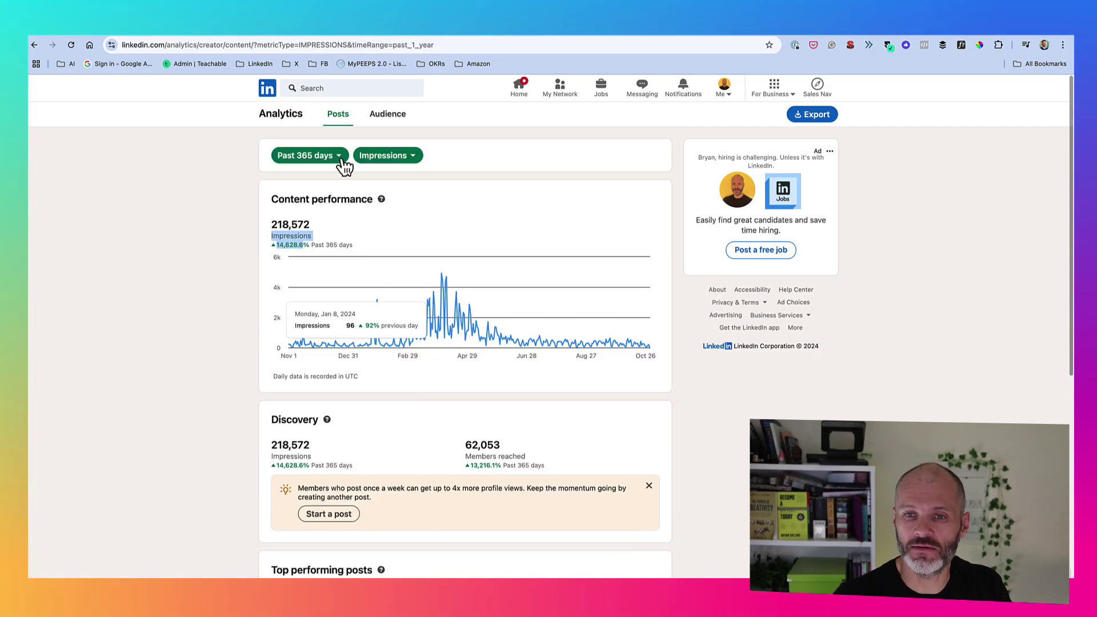
{"action": "scroll", "coordinate": [386, 429], "scroll_direction": "down", "scroll_amount": 5}
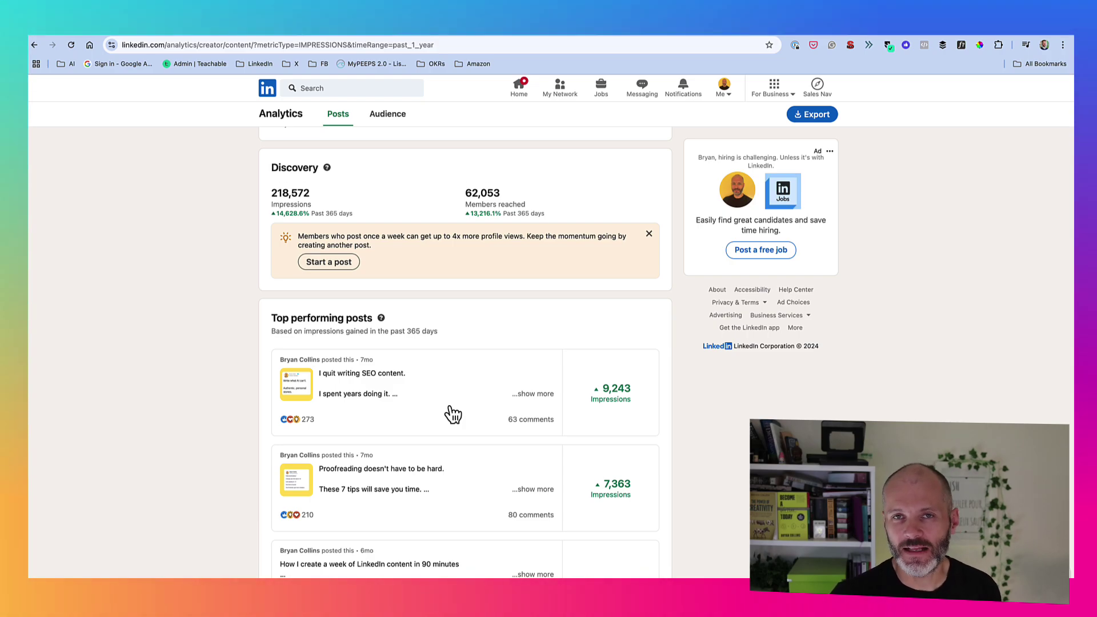
{"action": "scroll", "coordinate": [449, 407], "scroll_direction": "up", "scroll_amount": 4}
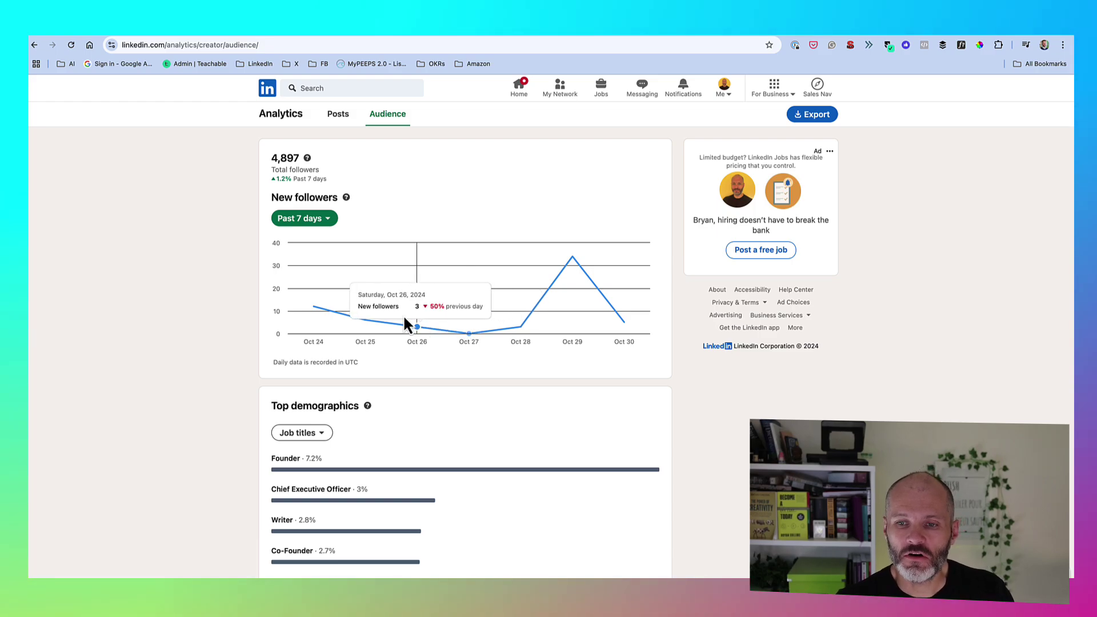
Step: Highlight the New followers and Top demographics headings and the top three follower job titles
{"action": "left_click_drag", "start_coordinate": [269, 197], "coordinate": [343, 205]}
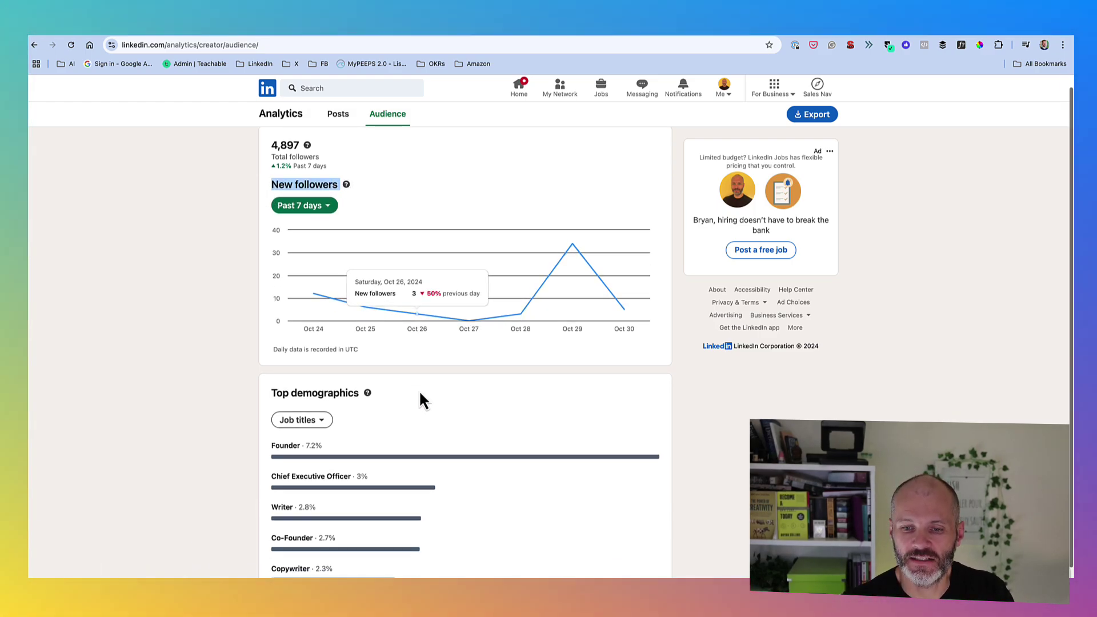
{"action": "scroll", "coordinate": [418, 394], "scroll_direction": "down", "scroll_amount": 1}
{"action": "left_click_drag", "start_coordinate": [270, 368], "coordinate": [372, 381]}
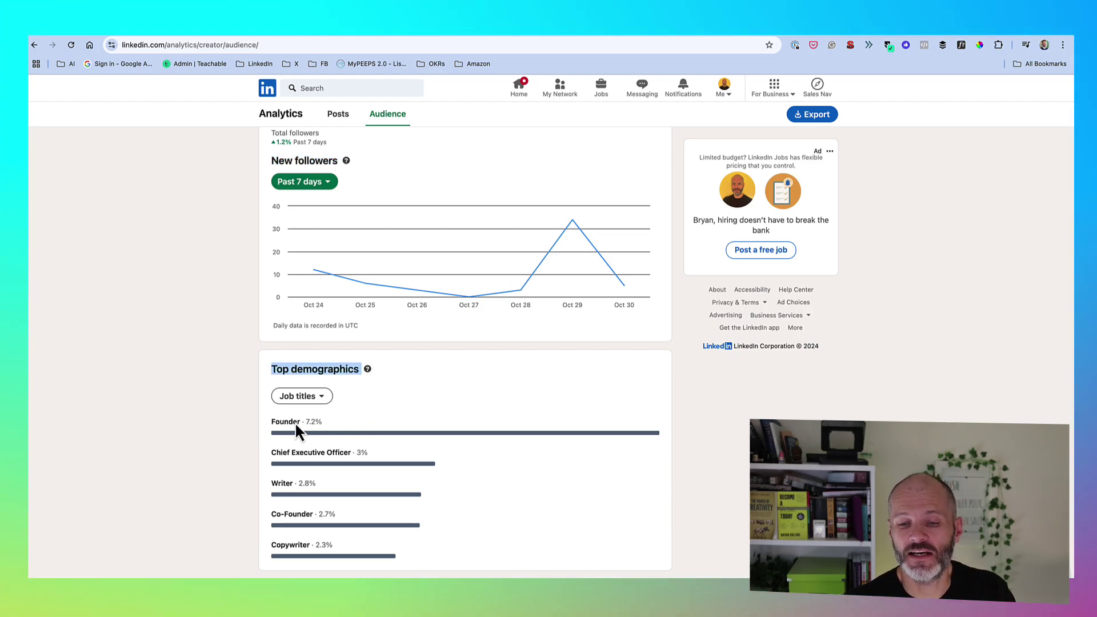
{"action": "left_click_drag", "start_coordinate": [271, 428], "coordinate": [423, 491]}
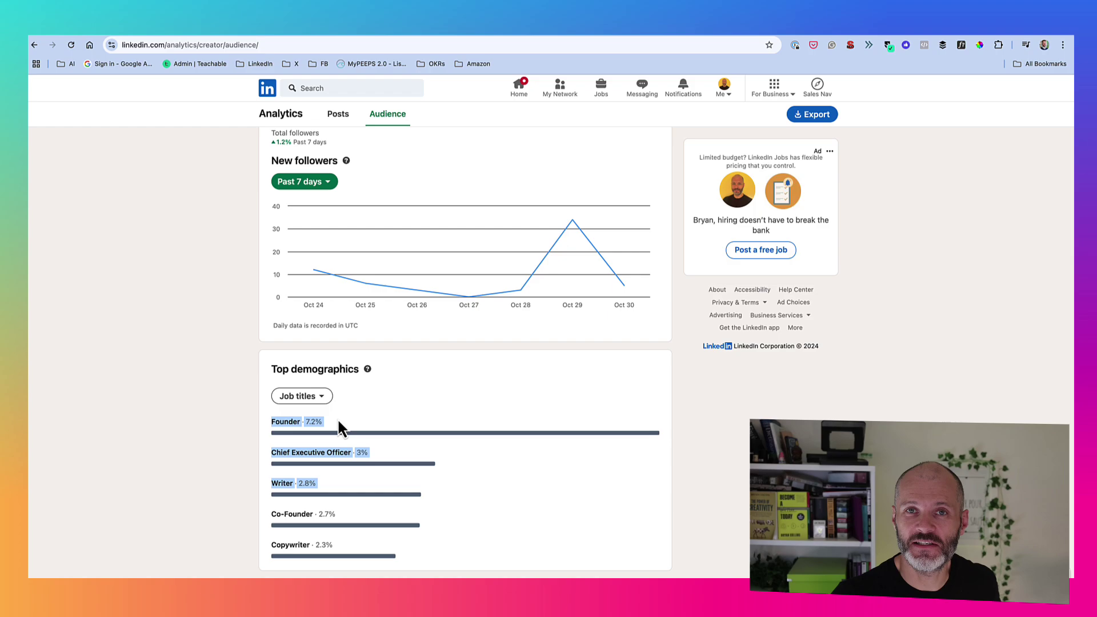
Step: Switch the follower demographics breakdown to Industries, then Company size, then Companies
{"action": "left_click", "coordinate": [321, 398]}
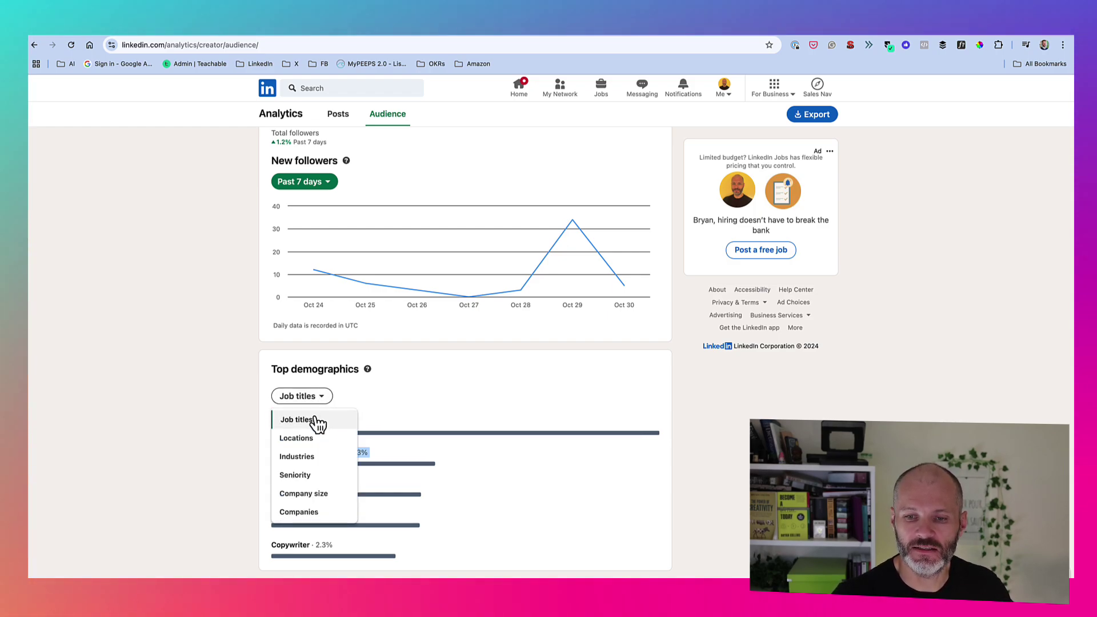
{"action": "left_click", "coordinate": [308, 457]}
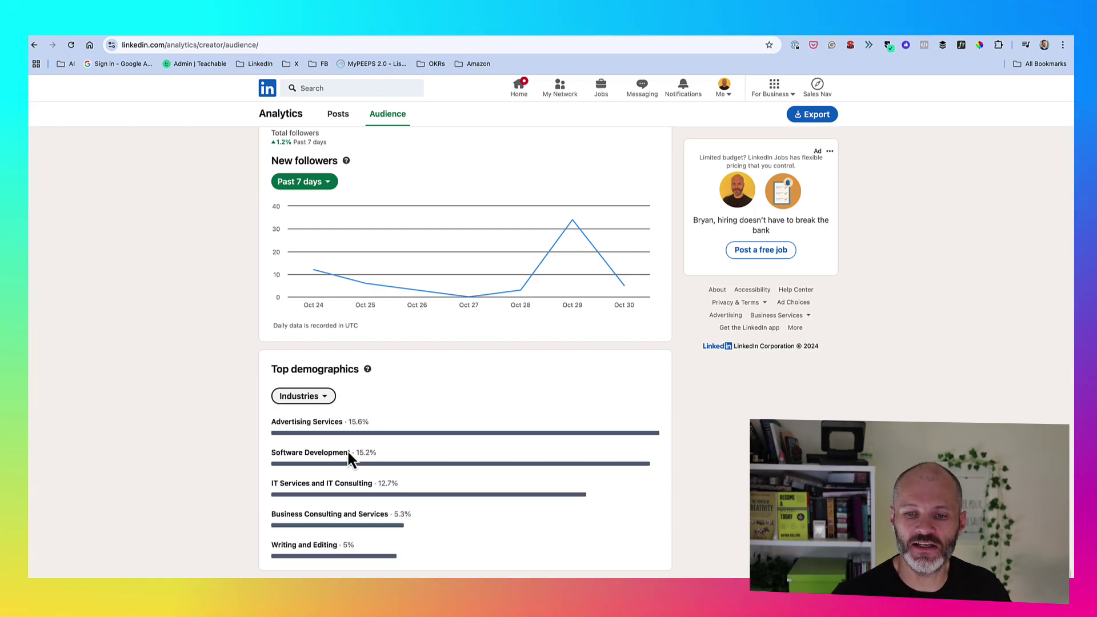
{"action": "left_click_drag", "start_coordinate": [291, 440], "coordinate": [455, 485]}
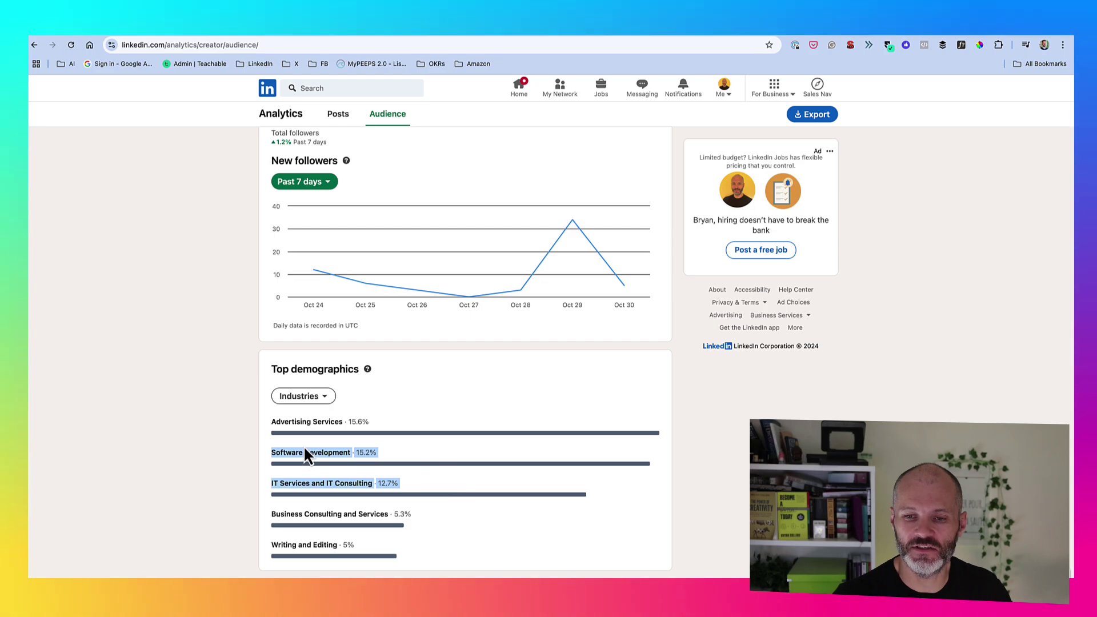
{"action": "left_click", "coordinate": [297, 403]}
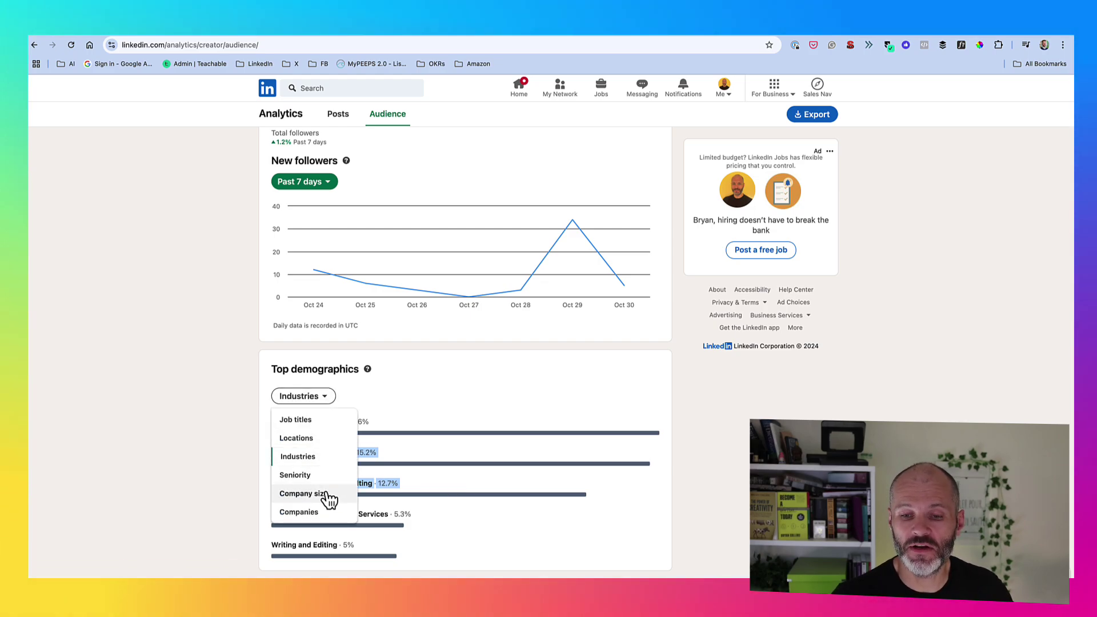
{"action": "left_click", "coordinate": [330, 496]}
{"action": "left_click", "coordinate": [336, 407]}
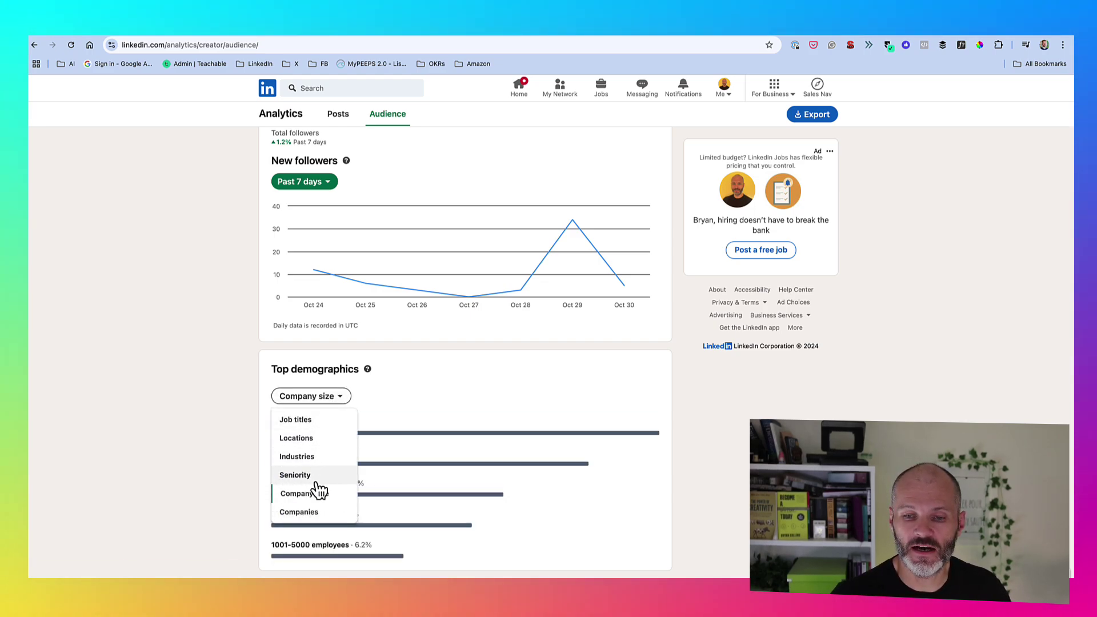
{"action": "left_click", "coordinate": [298, 512]}
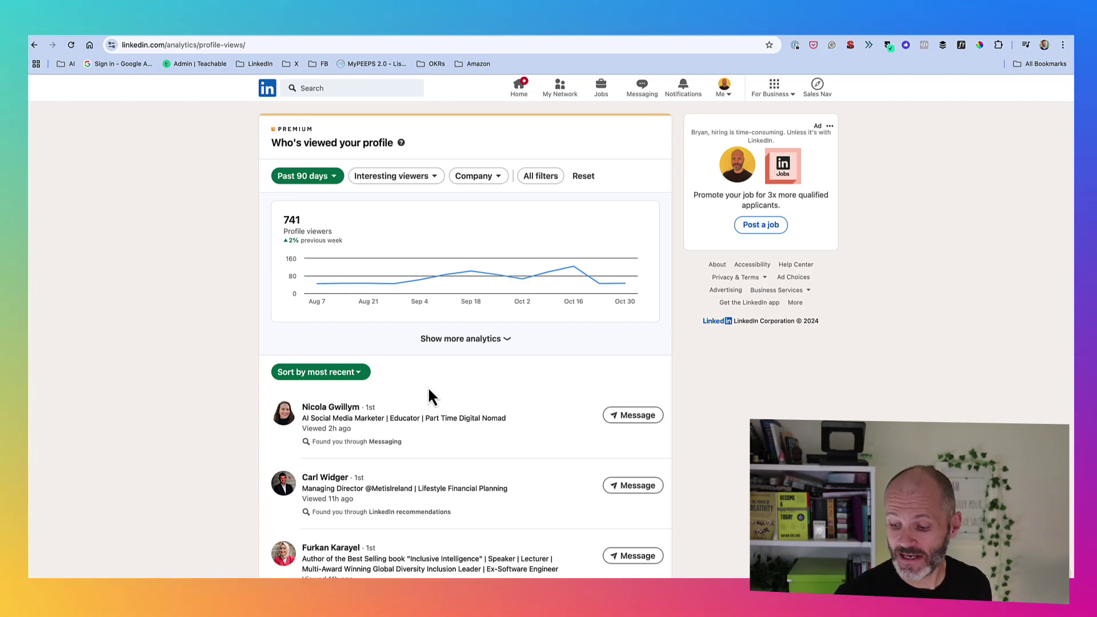
{"action": "scroll", "coordinate": [396, 285], "scroll_direction": "down", "scroll_amount": 1}
{"action": "scroll", "coordinate": [389, 315], "scroll_direction": "down", "scroll_amount": 1}
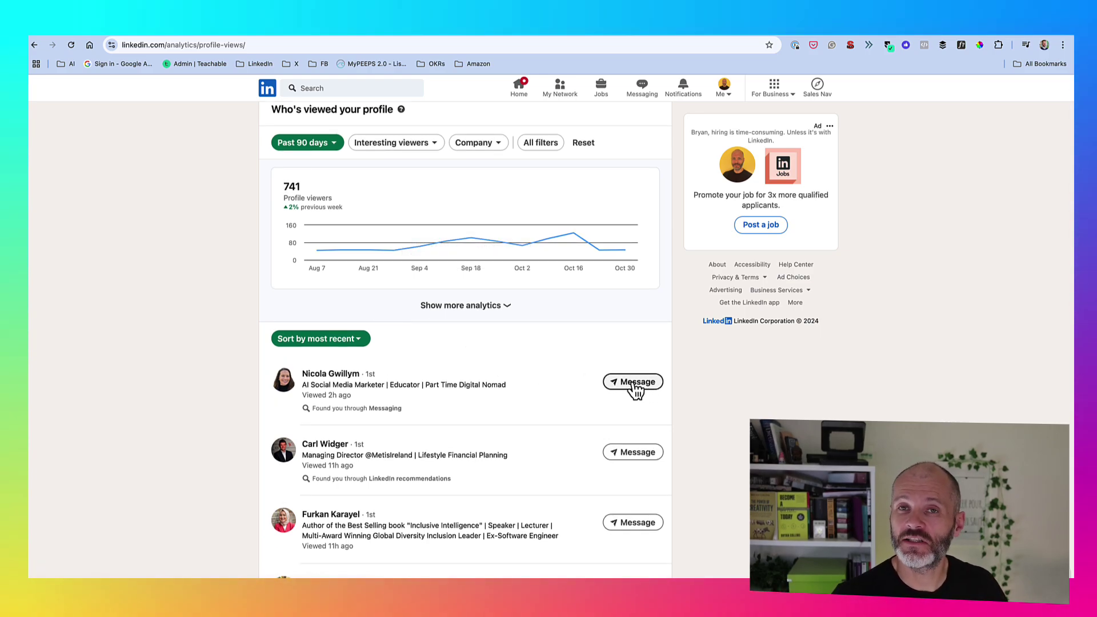
{"action": "scroll", "coordinate": [558, 421], "scroll_direction": "down", "scroll_amount": 8}
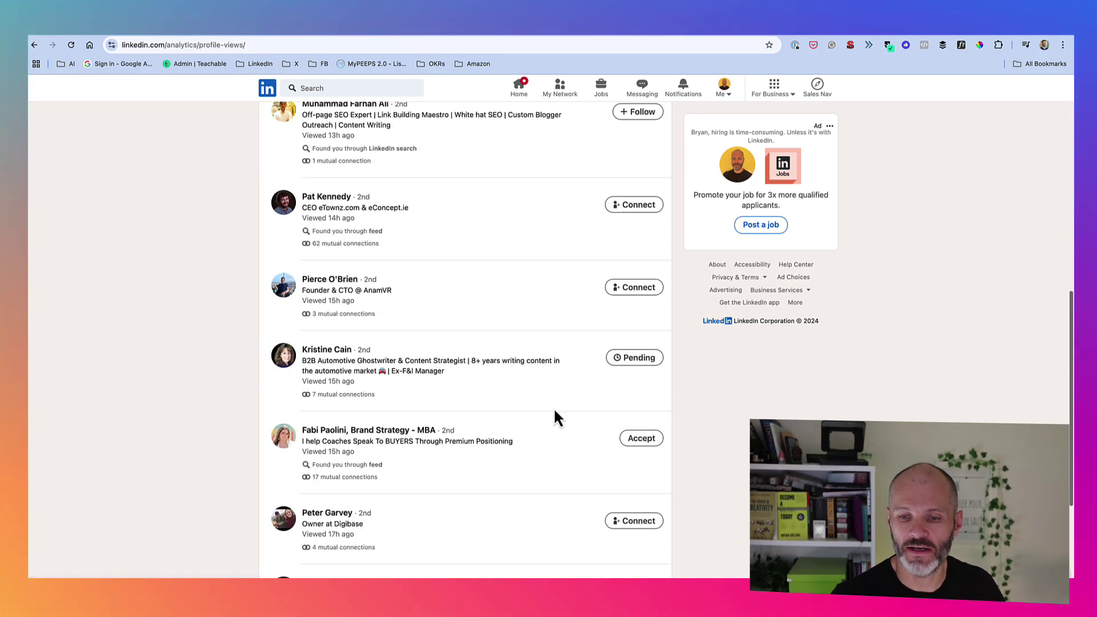
{"action": "scroll", "coordinate": [554, 412], "scroll_direction": "up", "scroll_amount": 10}
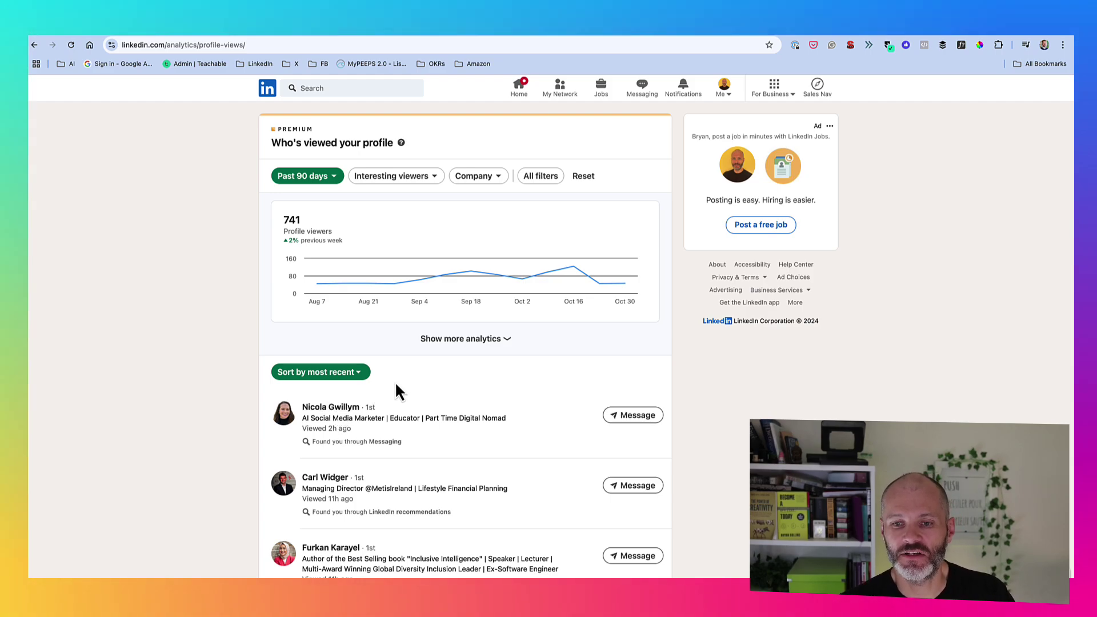
Step: Filter profile viewers to Influencer on LinkedIn and scroll through the results
{"action": "left_click", "coordinate": [427, 180]}
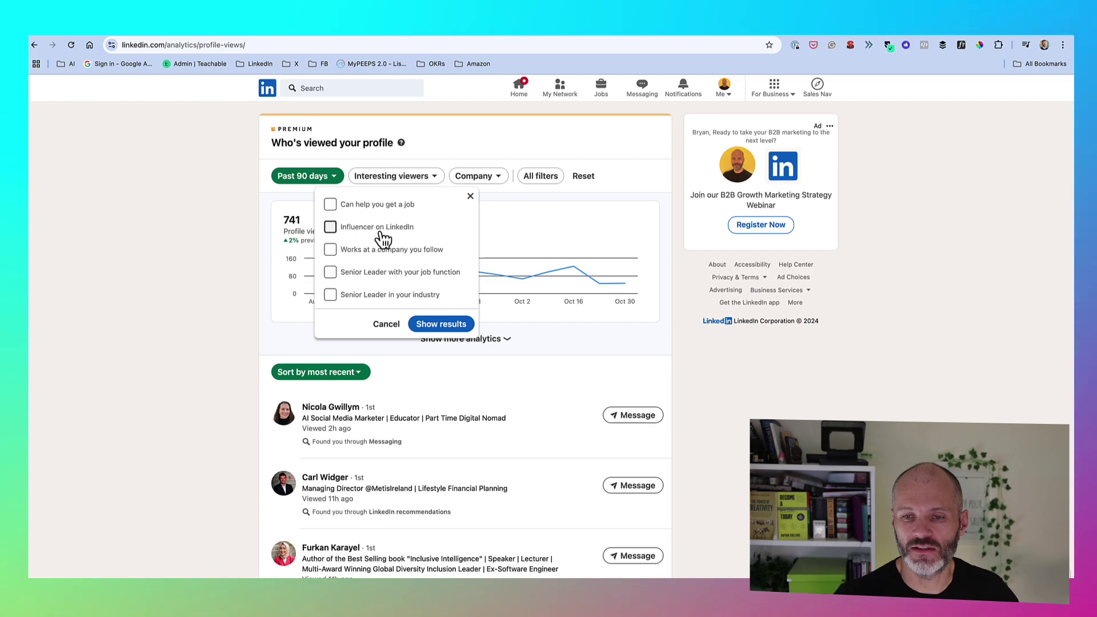
{"action": "left_click", "coordinate": [458, 330]}
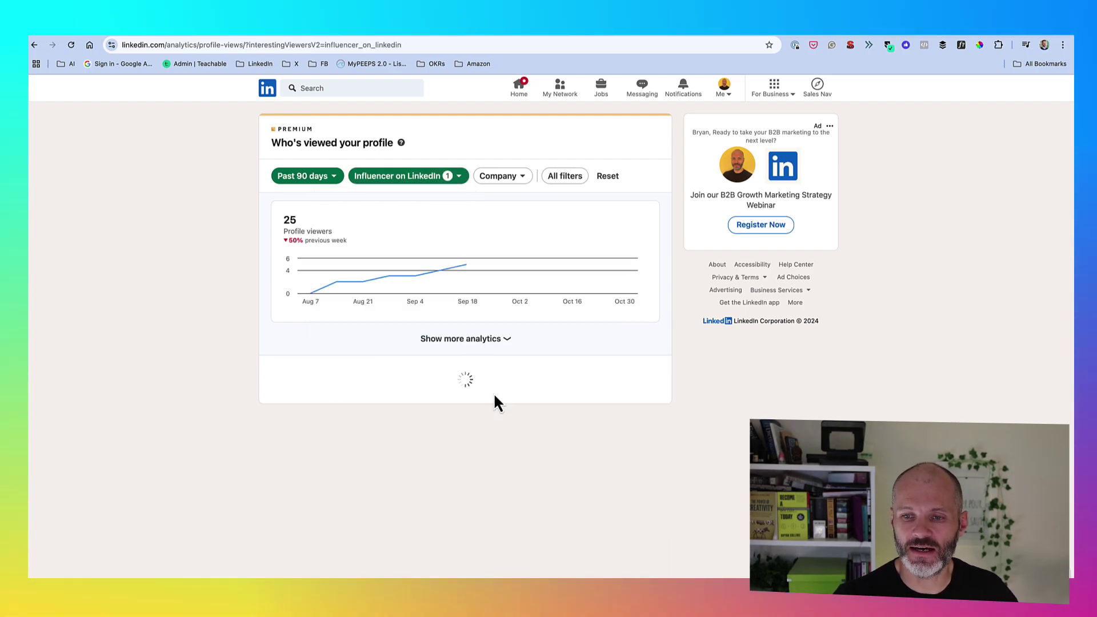
{"action": "scroll", "coordinate": [494, 394], "scroll_direction": "down", "scroll_amount": 1}
{"action": "scroll", "coordinate": [496, 398], "scroll_direction": "down", "scroll_amount": 3}
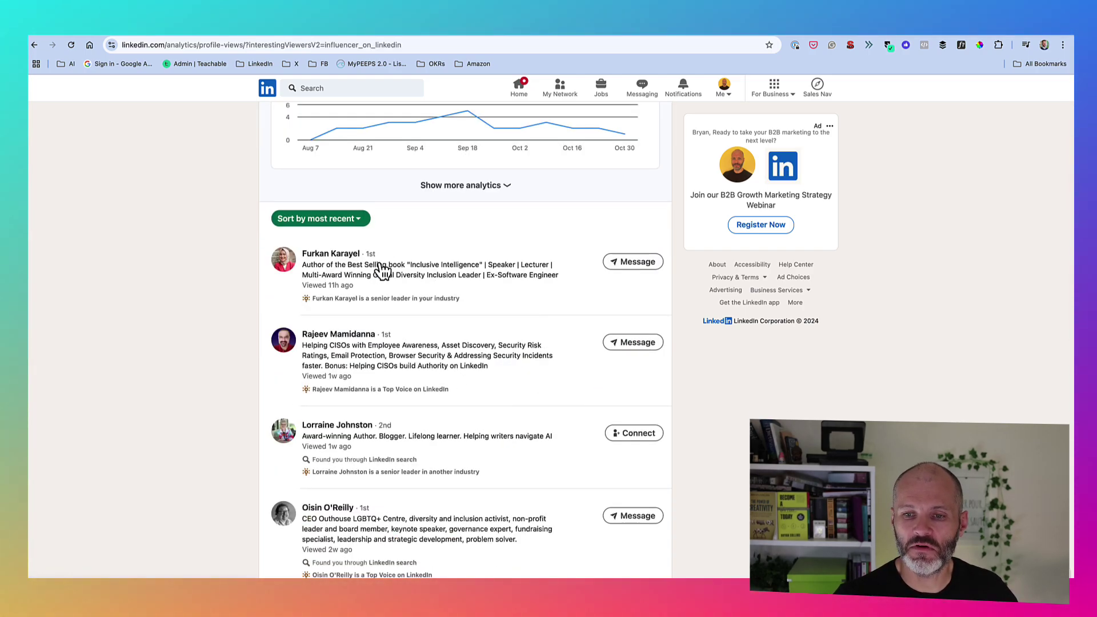
{"action": "scroll", "coordinate": [371, 465], "scroll_direction": "down", "scroll_amount": 2}
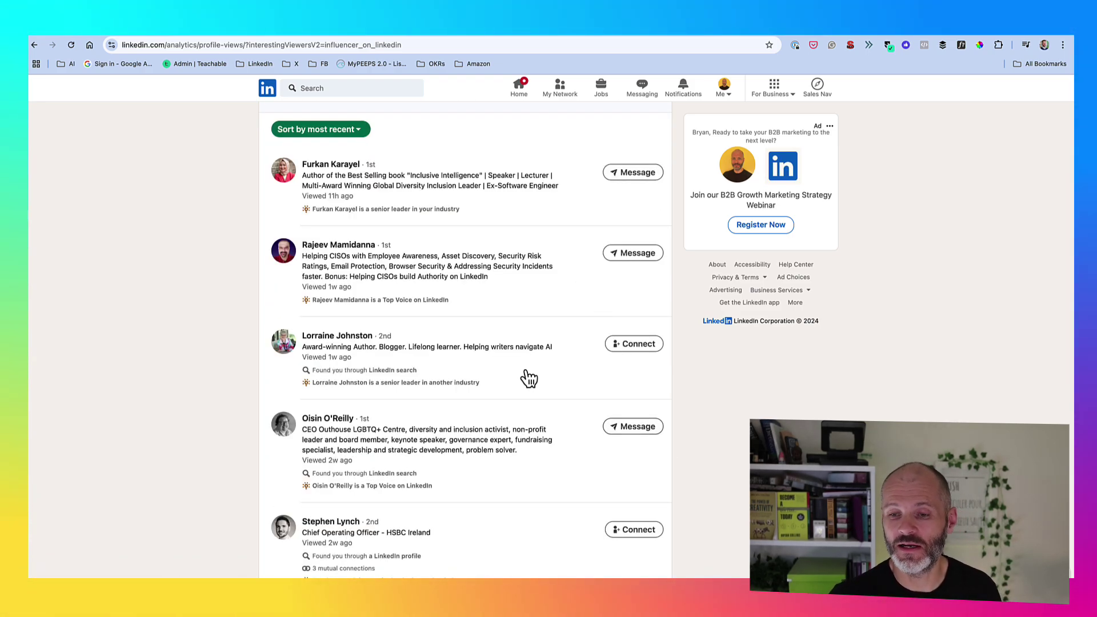
{"action": "scroll", "coordinate": [529, 378], "scroll_direction": "down", "scroll_amount": 2}
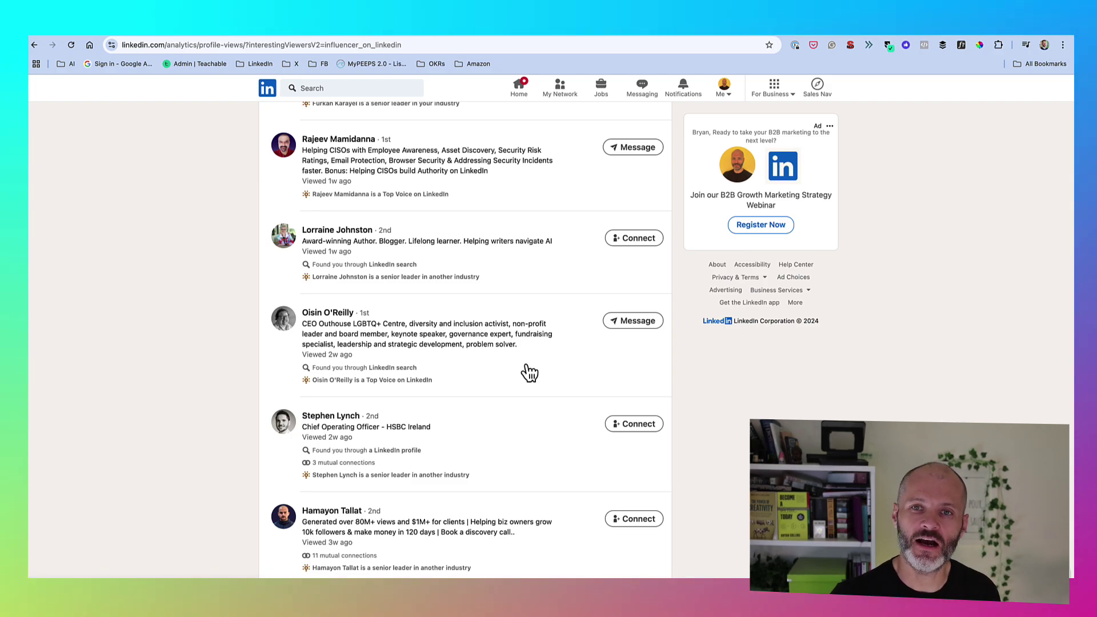
{"action": "scroll", "coordinate": [529, 374], "scroll_direction": "up", "scroll_amount": 8}
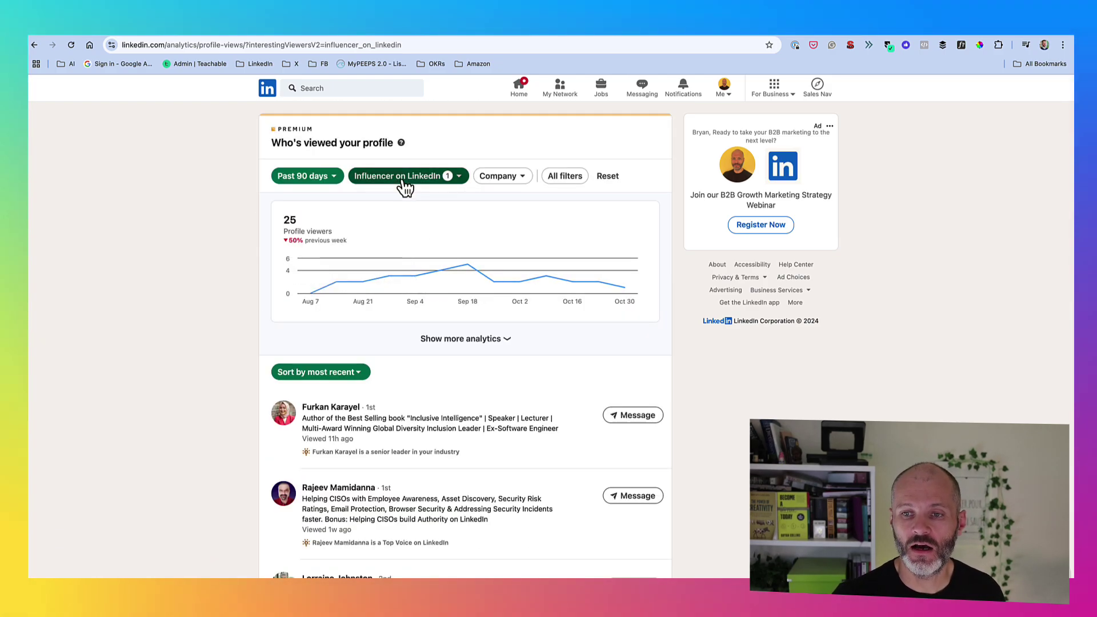
Step: Swap the viewer filter to Can help you get a job only, leaving 110 viewers
{"action": "left_click", "coordinate": [405, 177]}
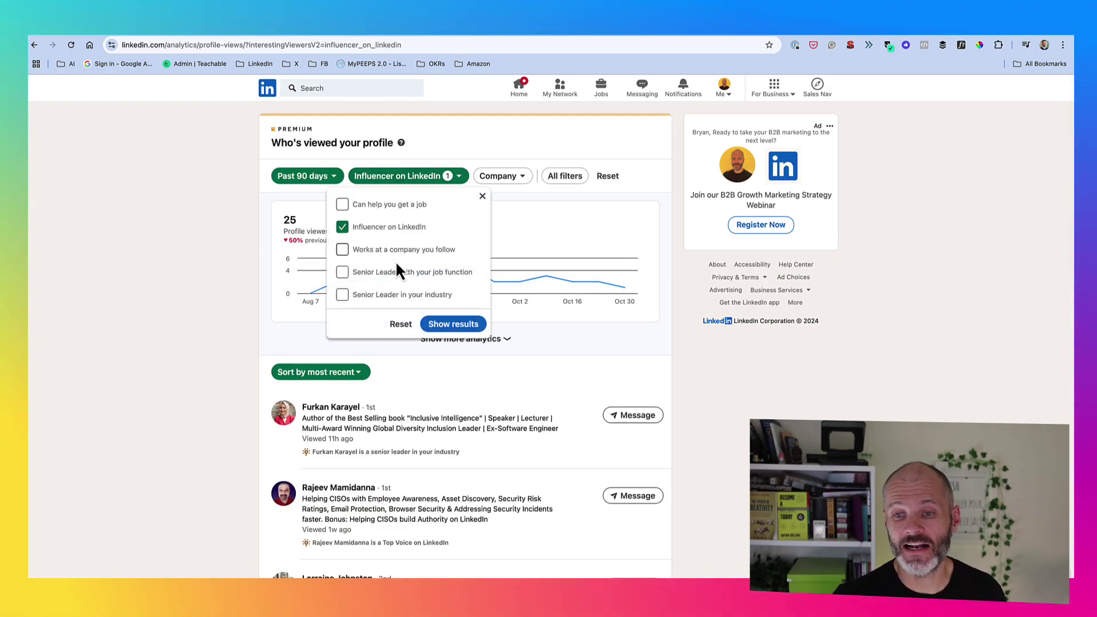
{"action": "left_click", "coordinate": [388, 226]}
{"action": "left_click", "coordinate": [358, 207]}
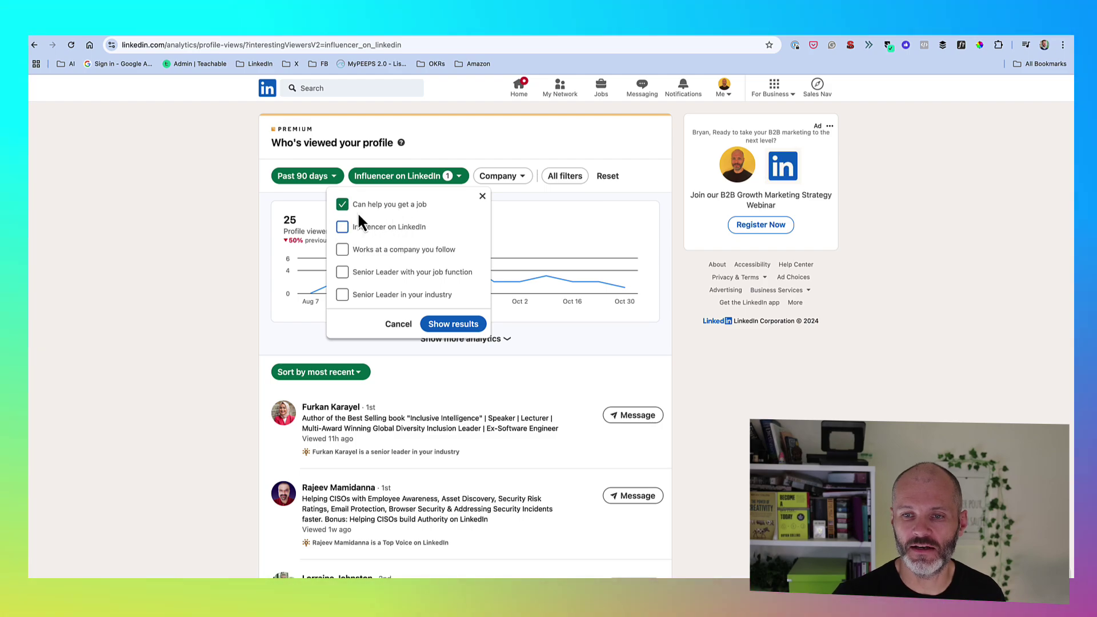
{"action": "left_click", "coordinate": [448, 324]}
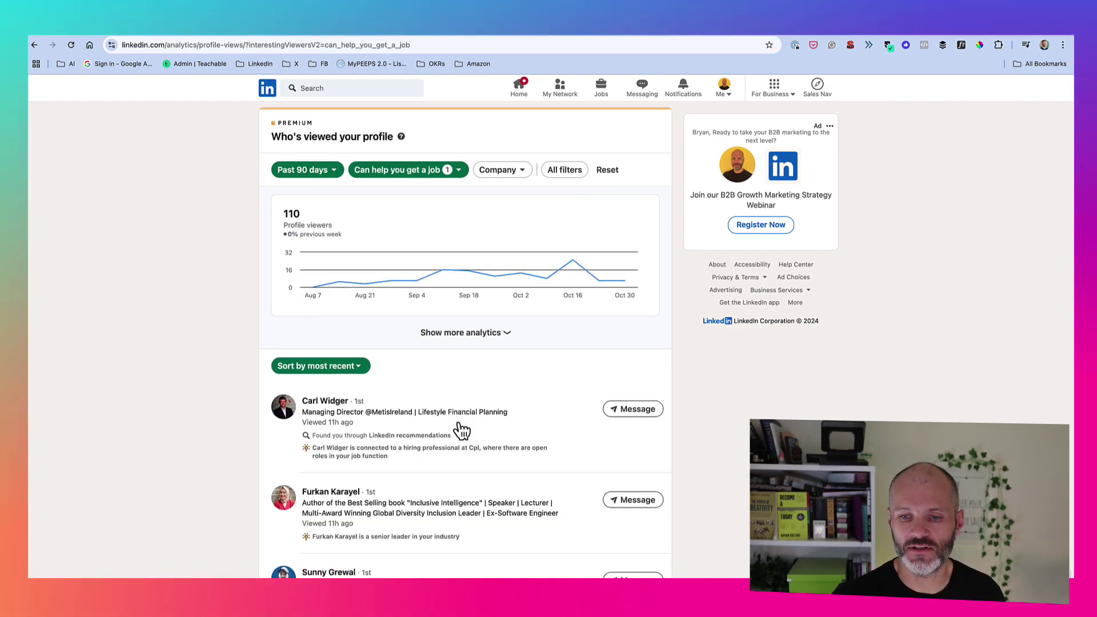
{"action": "scroll", "coordinate": [440, 365], "scroll_direction": "down", "scroll_amount": 3}
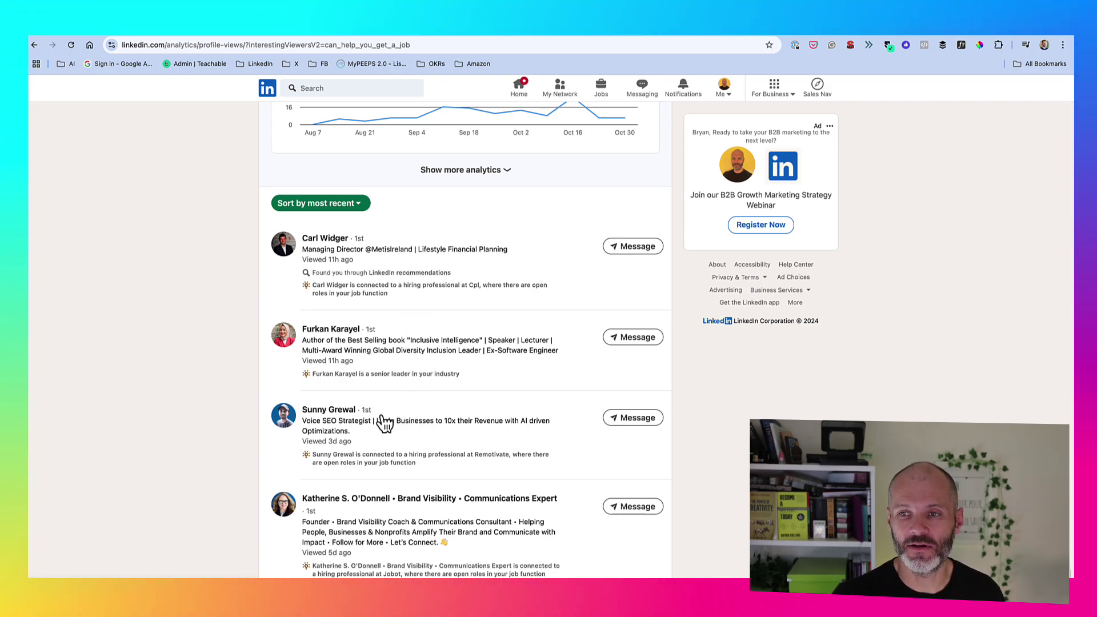
{"action": "scroll", "coordinate": [379, 426], "scroll_direction": "up", "scroll_amount": 3}
Step: Switch to the Search appearances analytics (176 appearances) and scroll through it
{"action": "key", "text": "alt+Left"}
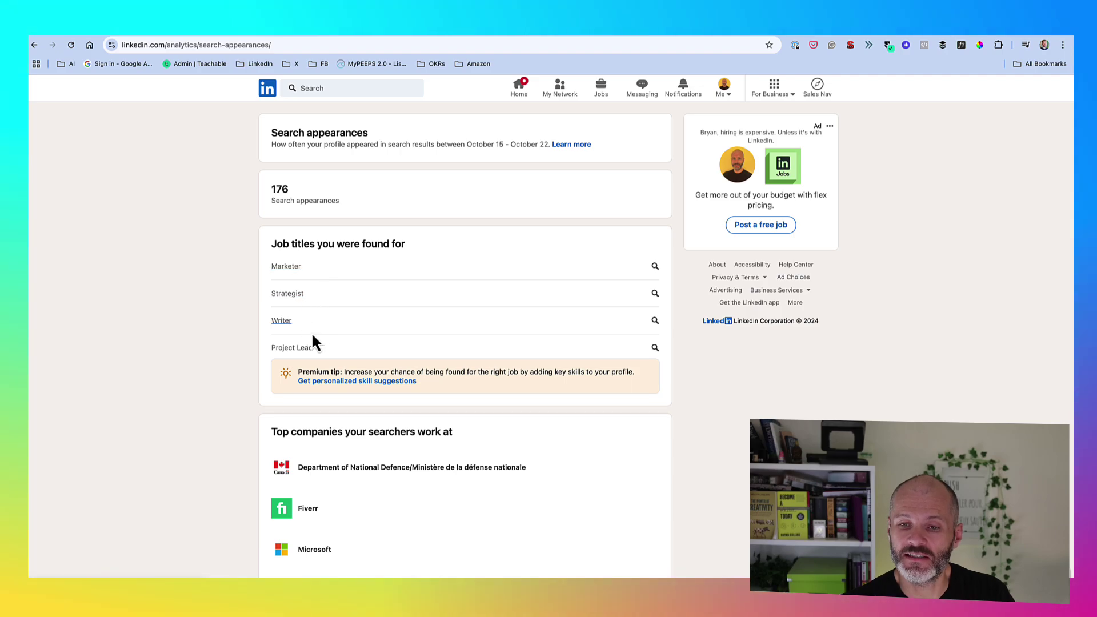
{"action": "scroll", "coordinate": [307, 404], "scroll_direction": "down", "scroll_amount": 5}
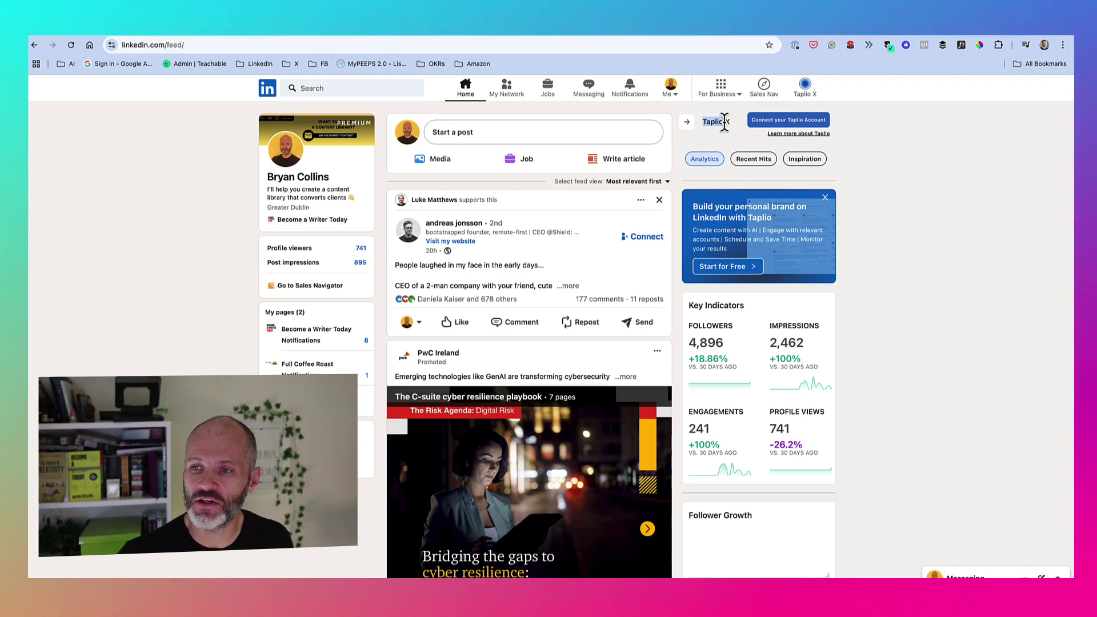
{"action": "left_click_drag", "start_coordinate": [723, 122], "coordinate": [733, 124]}
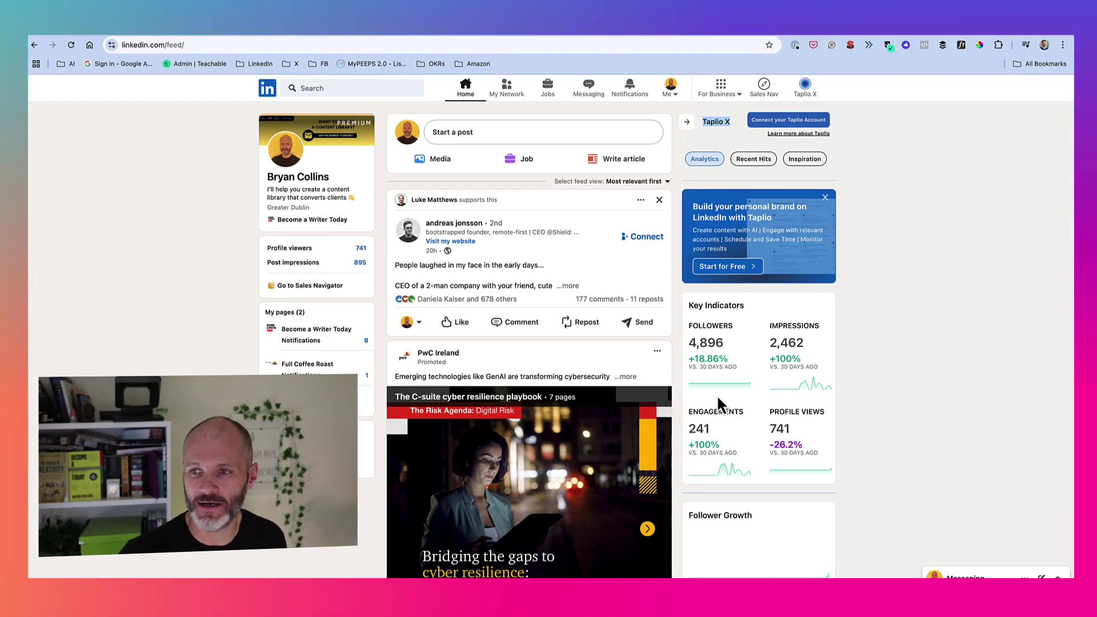
{"action": "left_click_drag", "start_coordinate": [687, 305], "coordinate": [818, 477]}
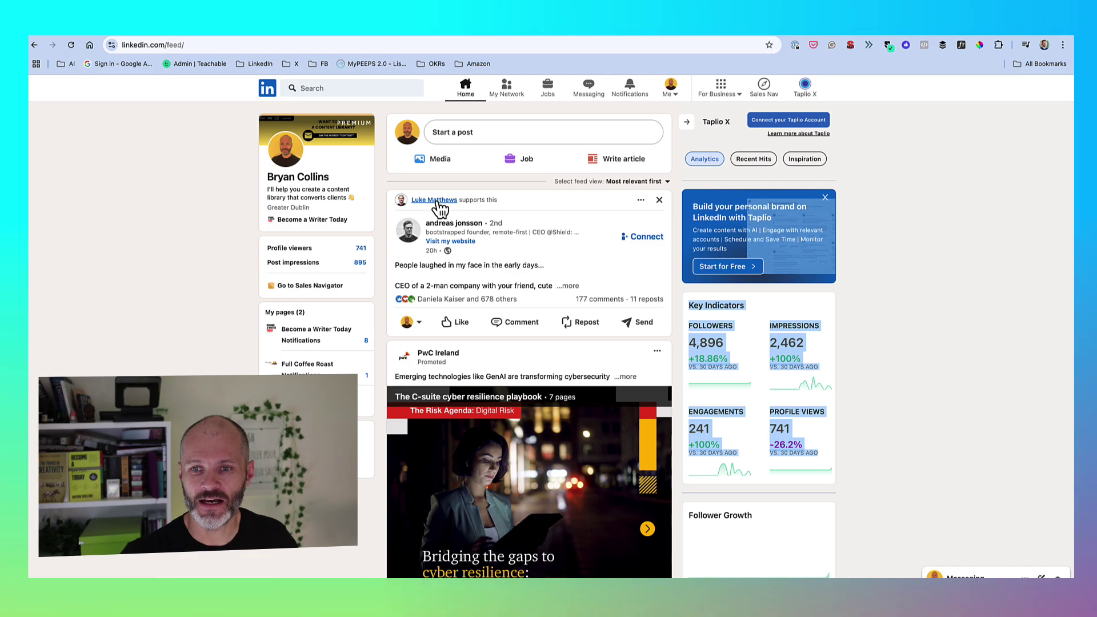
Step: Open the first post supporter's profile and copy their top post from Taplio's Best Posts panel
{"action": "left_click", "coordinate": [437, 200]}
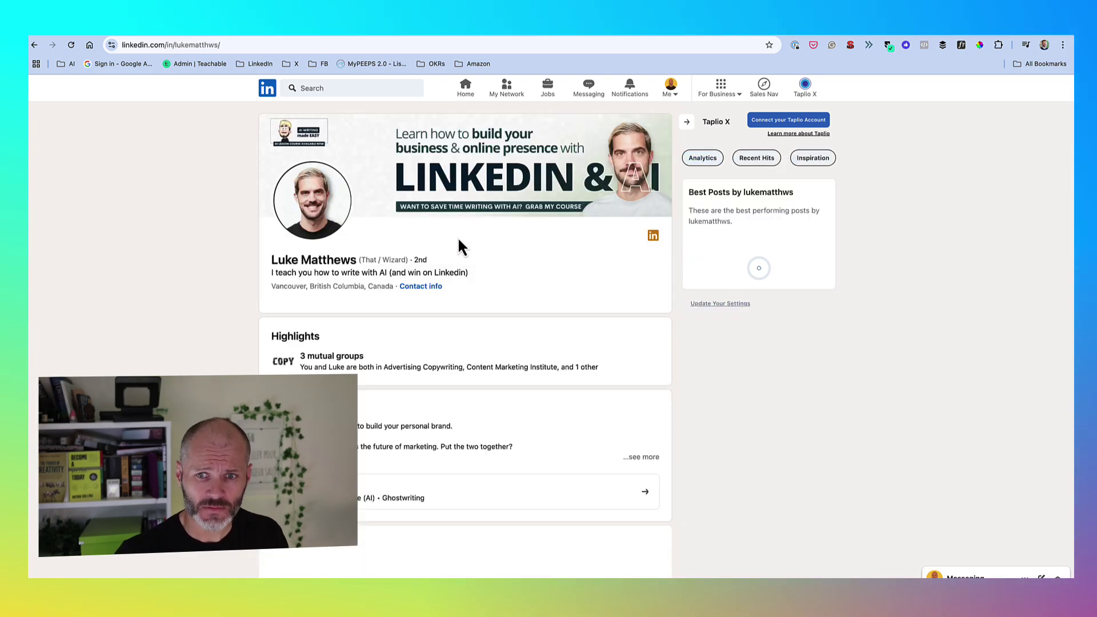
{"action": "left_click_drag", "start_coordinate": [307, 273], "coordinate": [421, 281]}
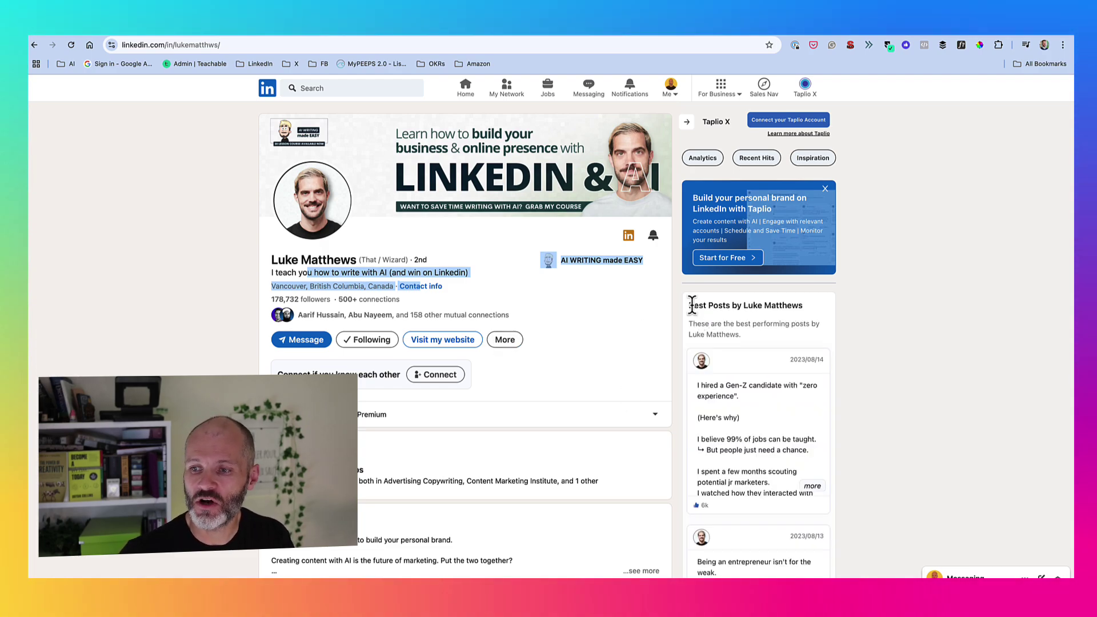
{"action": "left_click_drag", "start_coordinate": [690, 304], "coordinate": [788, 319]}
{"action": "scroll", "coordinate": [777, 407], "scroll_direction": "down", "scroll_amount": 1}
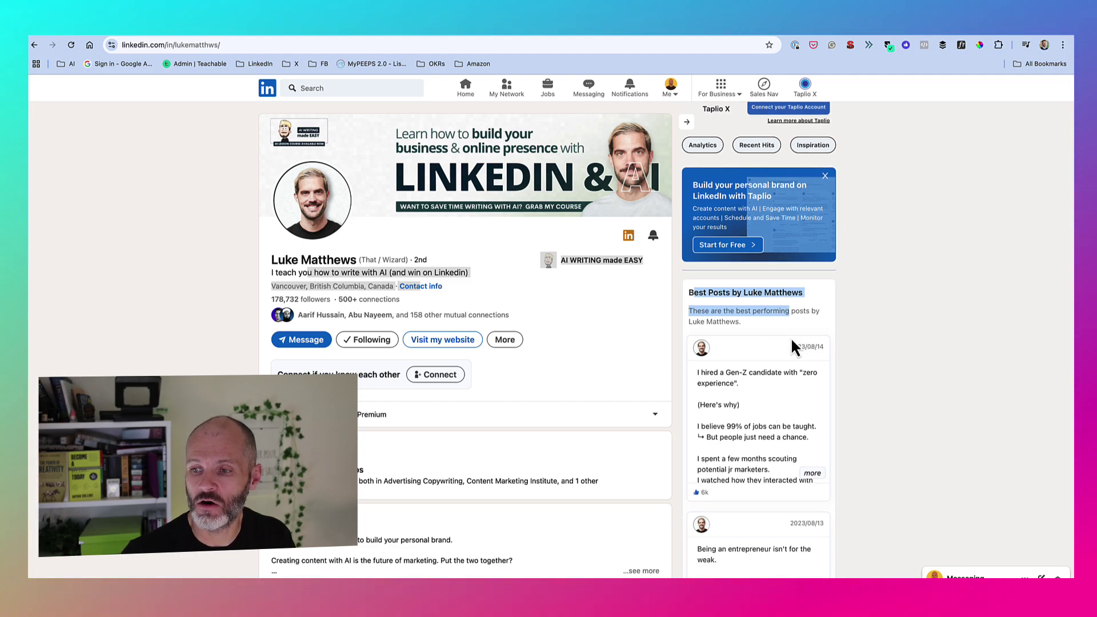
{"action": "scroll", "coordinate": [783, 400], "scroll_direction": "down", "scroll_amount": 3}
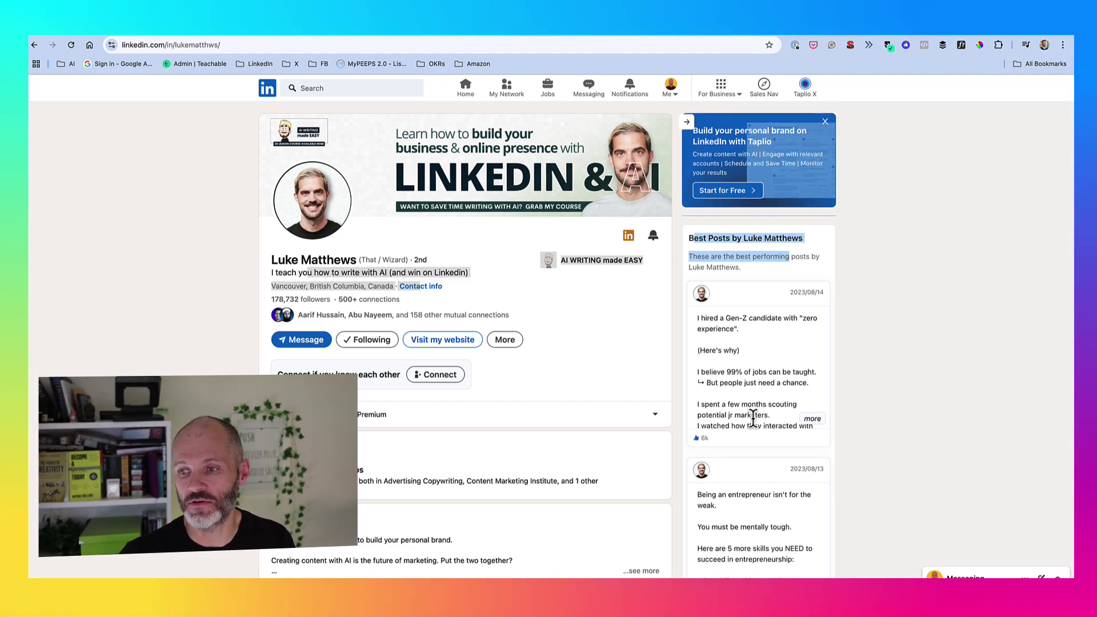
{"action": "scroll", "coordinate": [750, 421], "scroll_direction": "down", "scroll_amount": 2}
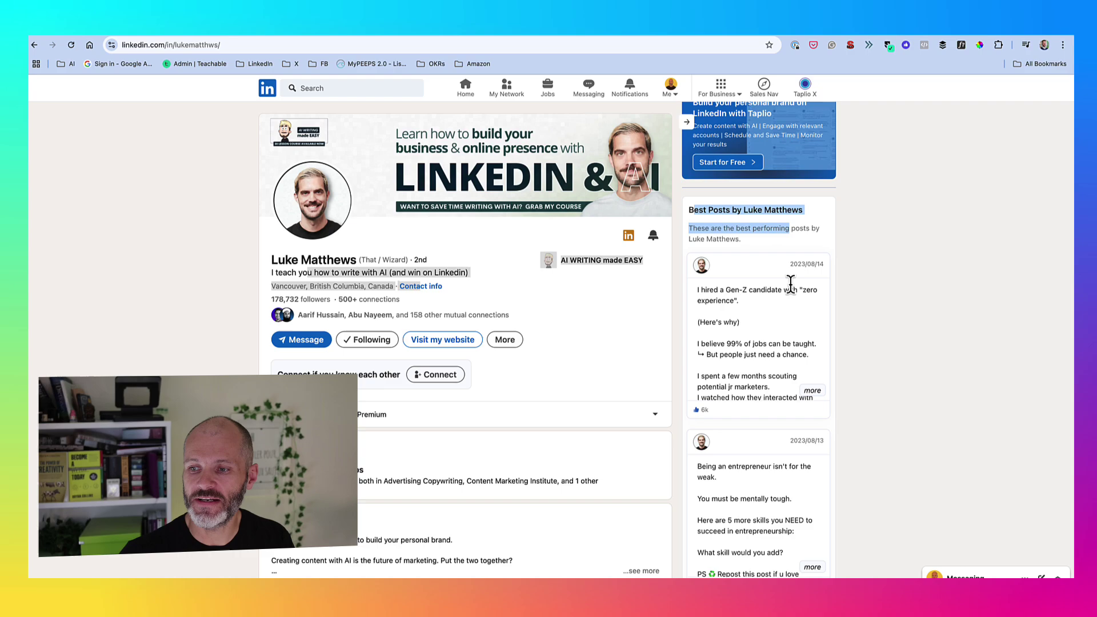
{"action": "left_click_drag", "start_coordinate": [699, 290], "coordinate": [727, 314]}
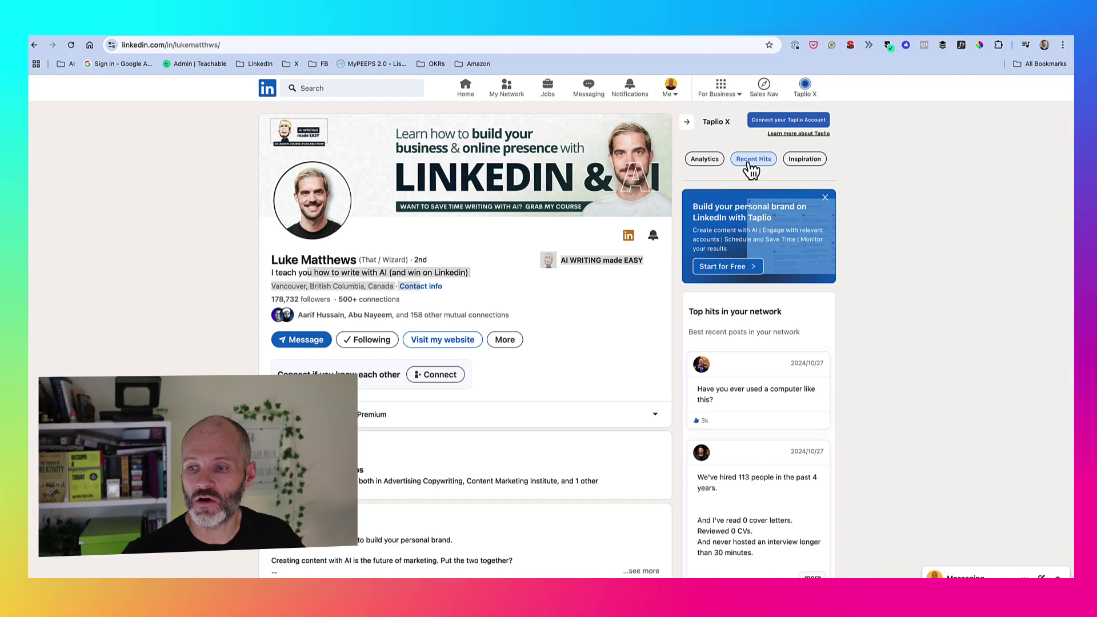
Step: Scroll through Taplio's Top hits list of recent posts from your network
{"action": "scroll", "coordinate": [772, 410], "scroll_direction": "down", "scroll_amount": 3}
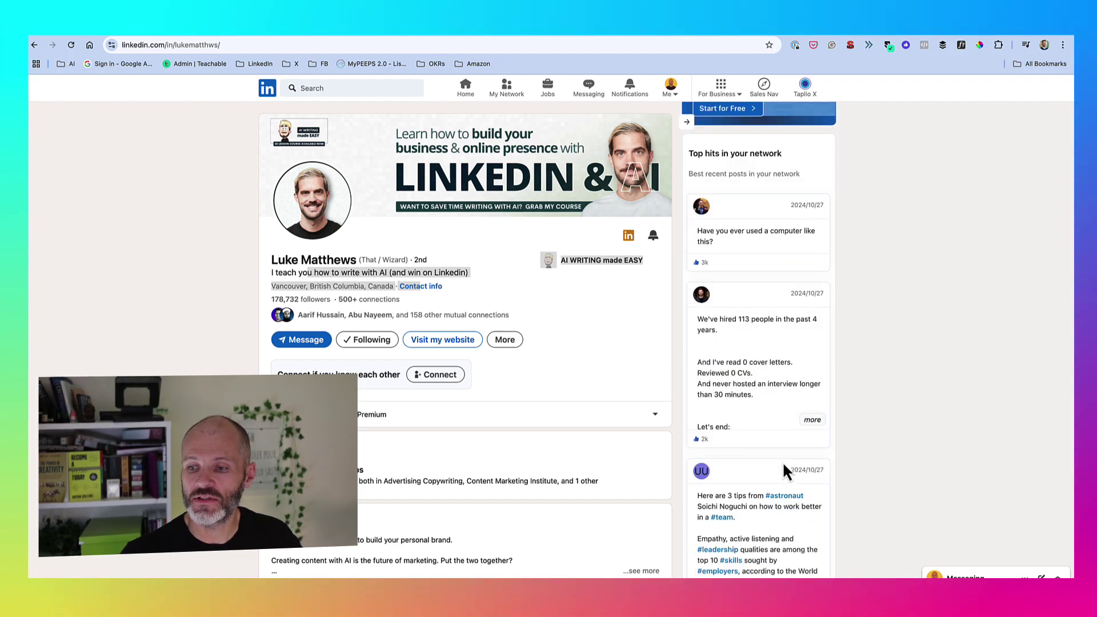
{"action": "scroll", "coordinate": [753, 420], "scroll_direction": "up", "scroll_amount": 3}
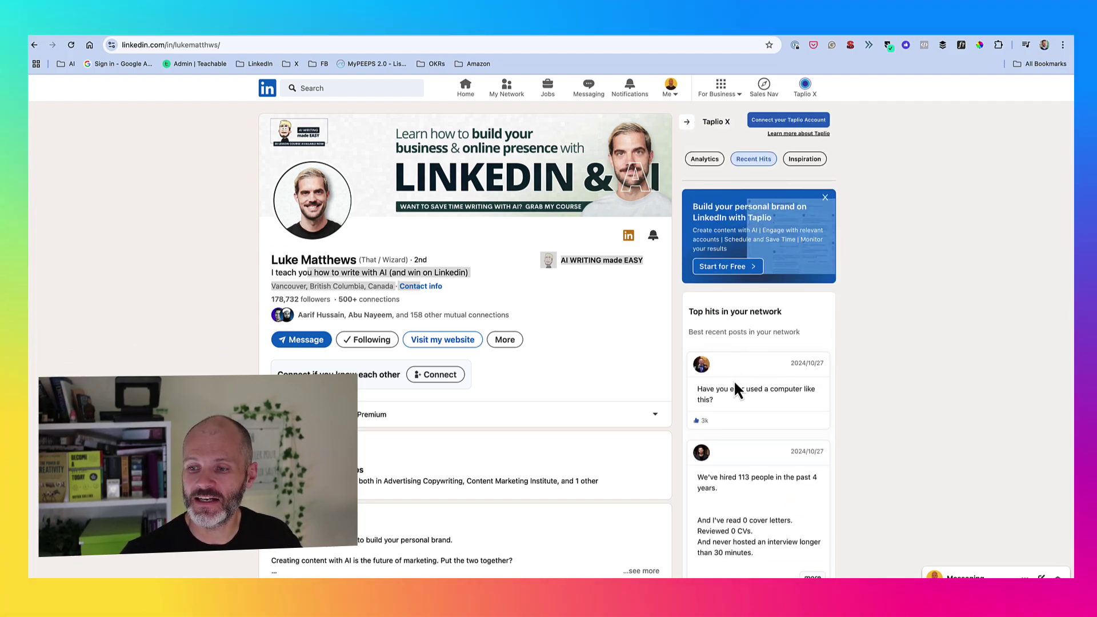
{"action": "scroll", "coordinate": [758, 443], "scroll_direction": "down", "scroll_amount": 2}
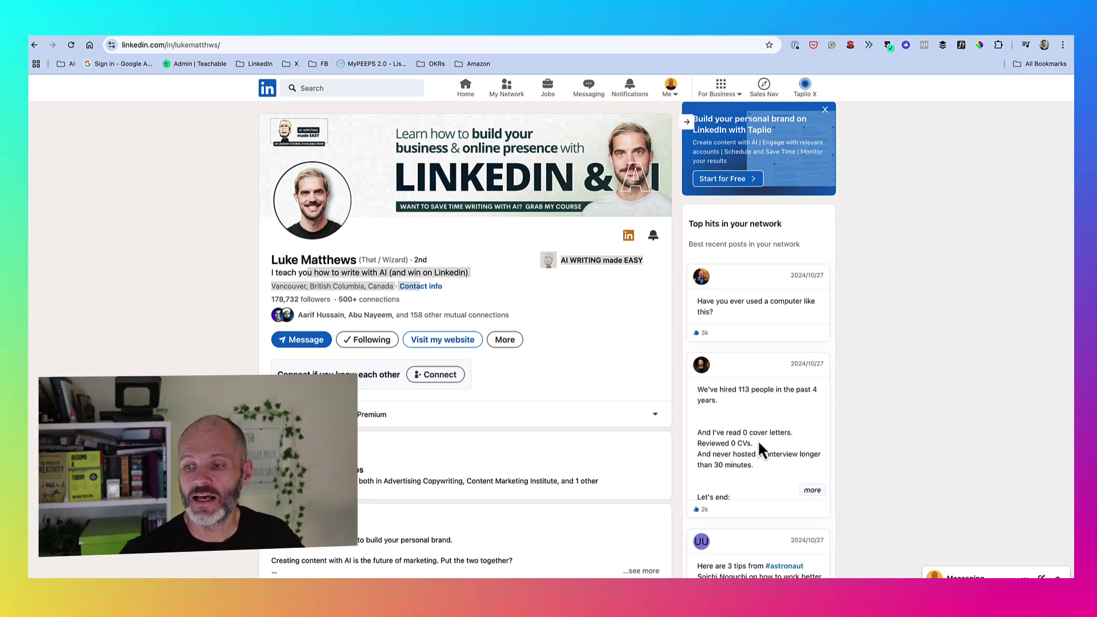
{"action": "scroll", "coordinate": [759, 451], "scroll_direction": "down", "scroll_amount": 3}
{"action": "scroll", "coordinate": [757, 437], "scroll_direction": "down", "scroll_amount": 5}
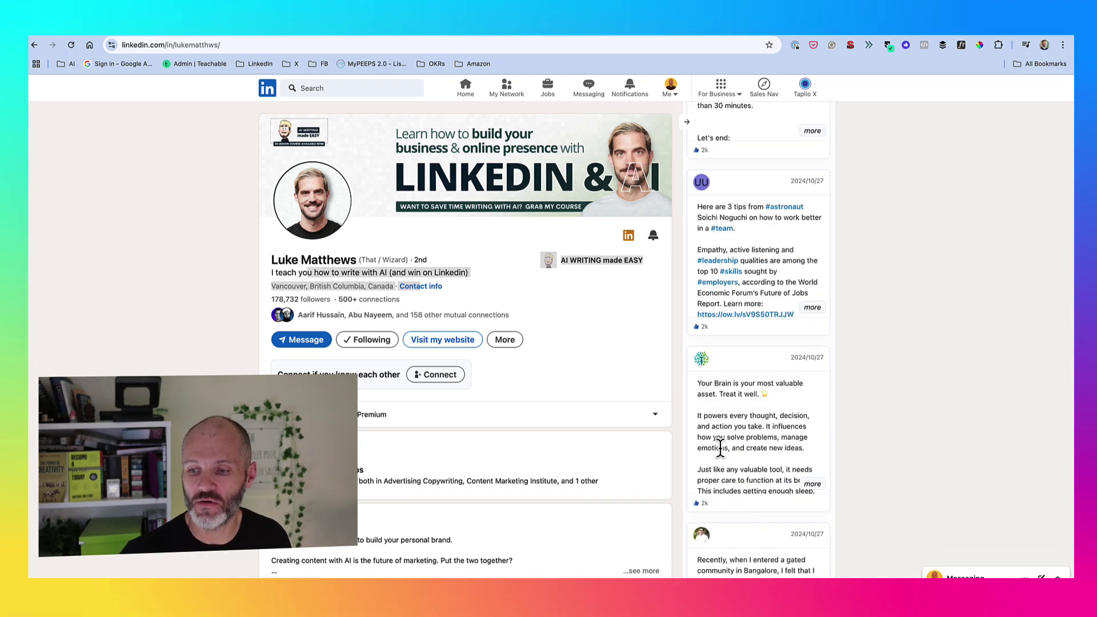
{"action": "scroll", "coordinate": [721, 457], "scroll_direction": "up", "scroll_amount": 10}
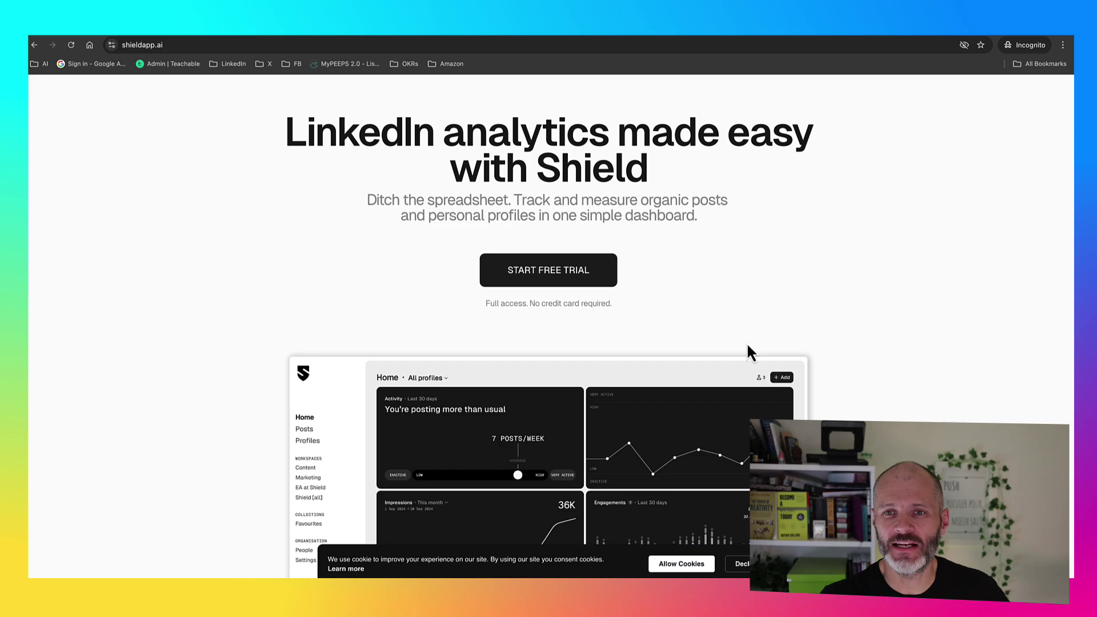
Step: Review the Shield homepage, highlight its headline, and jump to the pricing section
{"action": "scroll", "coordinate": [618, 411], "scroll_direction": "down", "scroll_amount": 4}
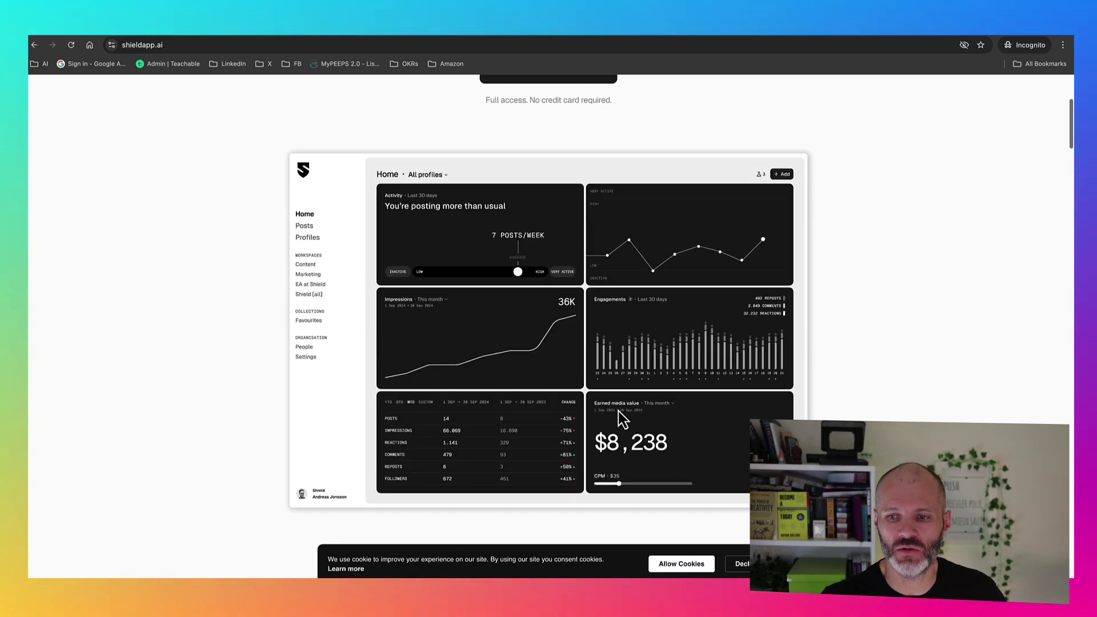
{"action": "scroll", "coordinate": [618, 411], "scroll_direction": "up", "scroll_amount": 4}
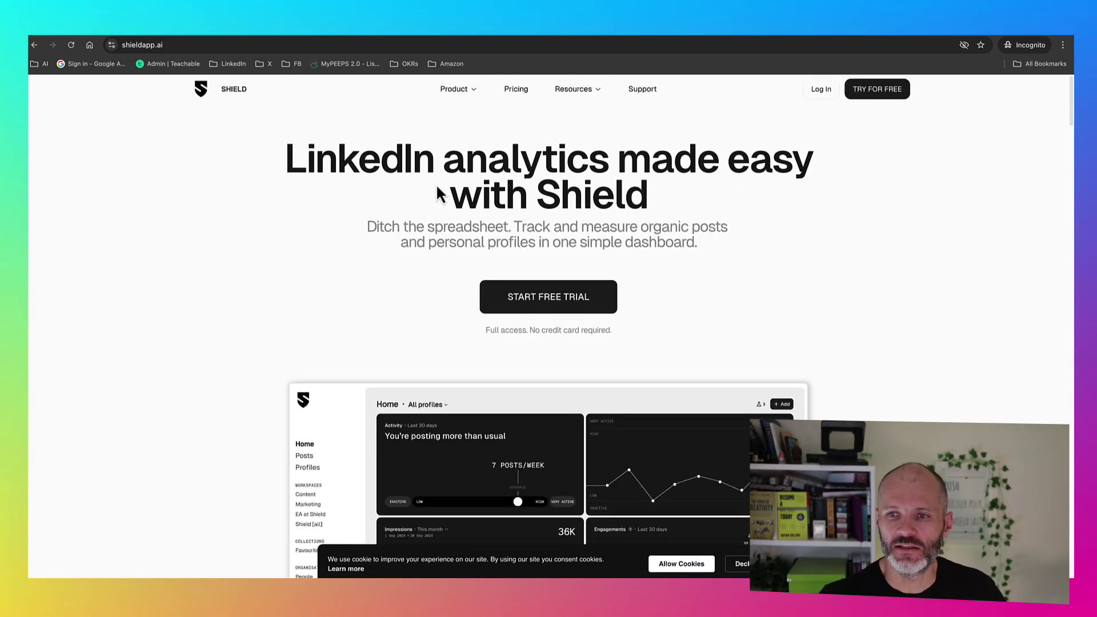
{"action": "triple_click", "coordinate": [282, 157]}
{"action": "left_click", "coordinate": [512, 91]}
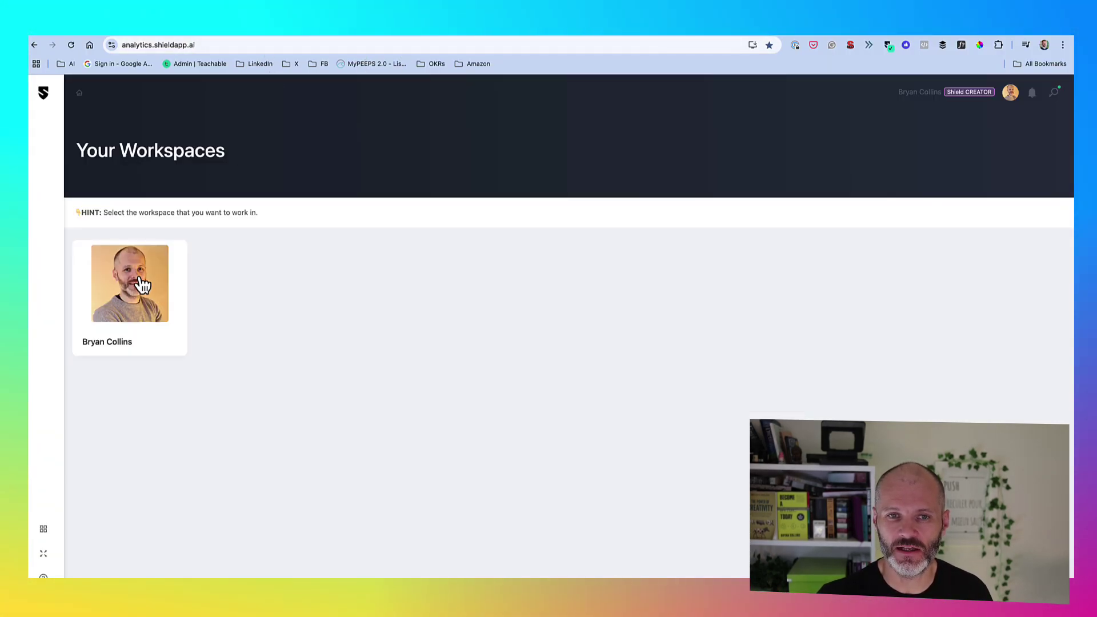
Step: Open the personal workspace's content report and switch it to monthly figures
{"action": "left_click", "coordinate": [144, 278]}
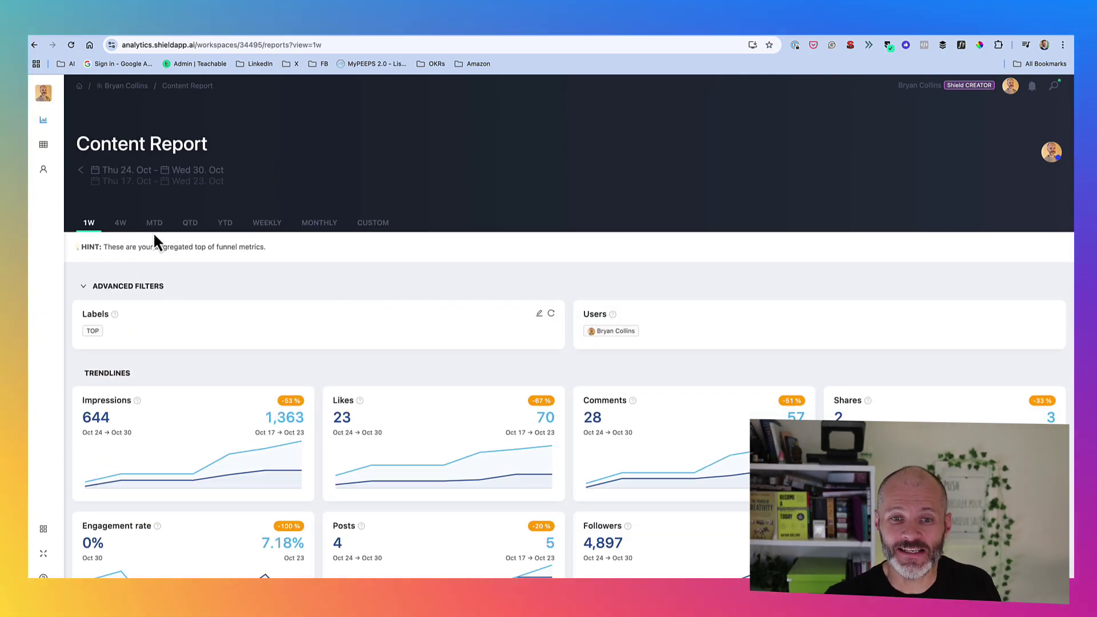
{"action": "scroll", "coordinate": [129, 280], "scroll_direction": "down", "scroll_amount": 2}
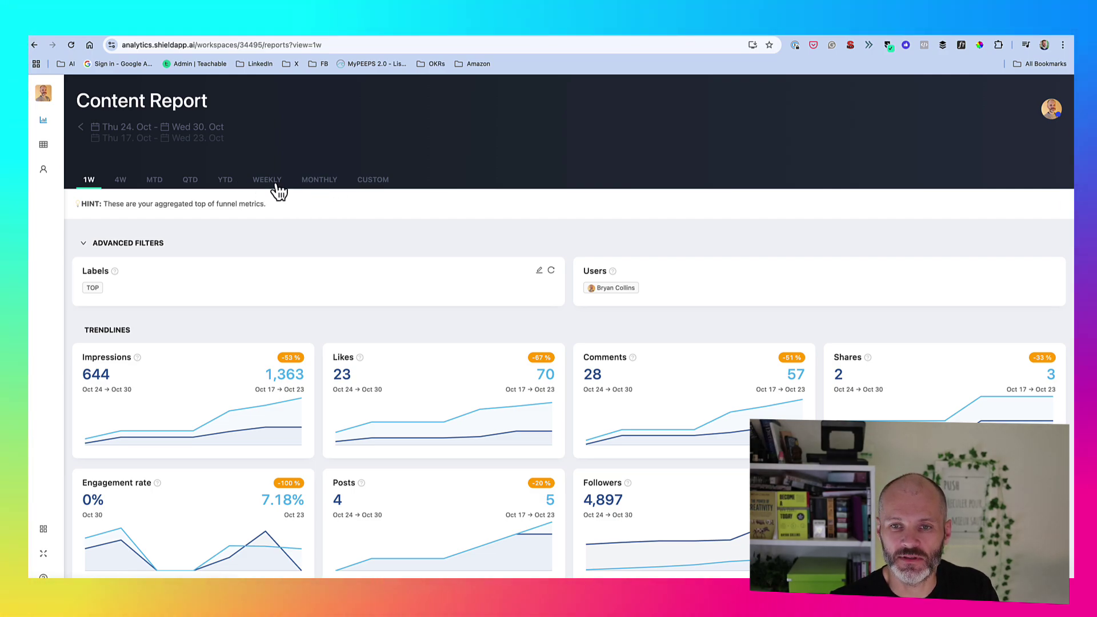
{"action": "left_click", "coordinate": [316, 182]}
Step: Scroll through the October vs September stats, frequency heatmap and word cloud
{"action": "scroll", "coordinate": [378, 377], "scroll_direction": "down", "scroll_amount": 3}
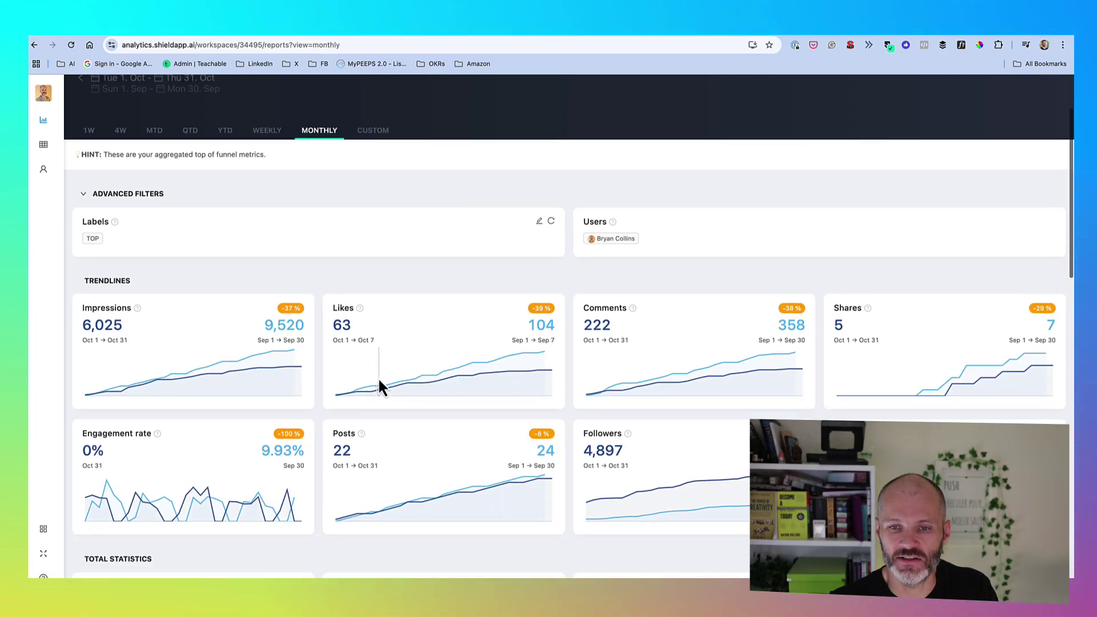
{"action": "scroll", "coordinate": [377, 376], "scroll_direction": "up", "scroll_amount": 2}
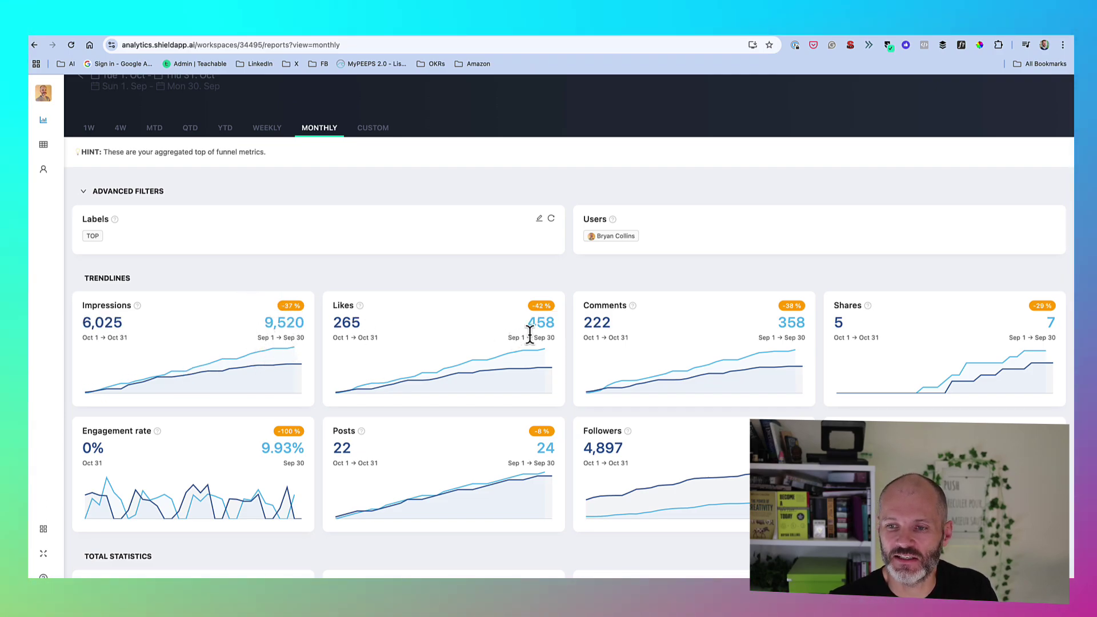
{"action": "scroll", "coordinate": [479, 382], "scroll_direction": "down", "scroll_amount": 9}
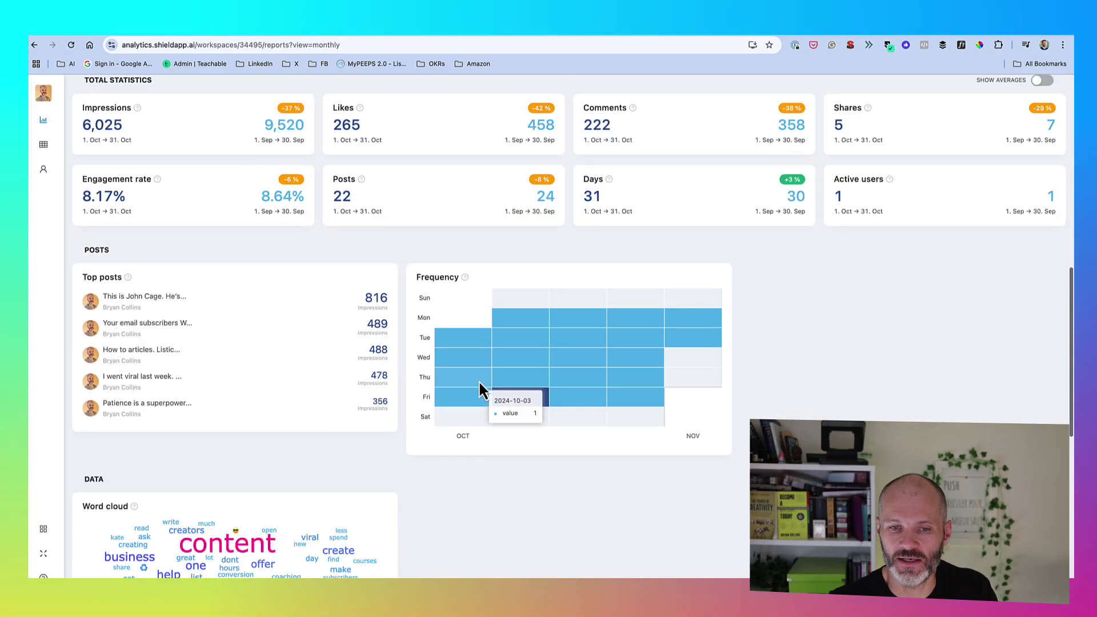
{"action": "scroll", "coordinate": [251, 360], "scroll_direction": "up", "scroll_amount": 5}
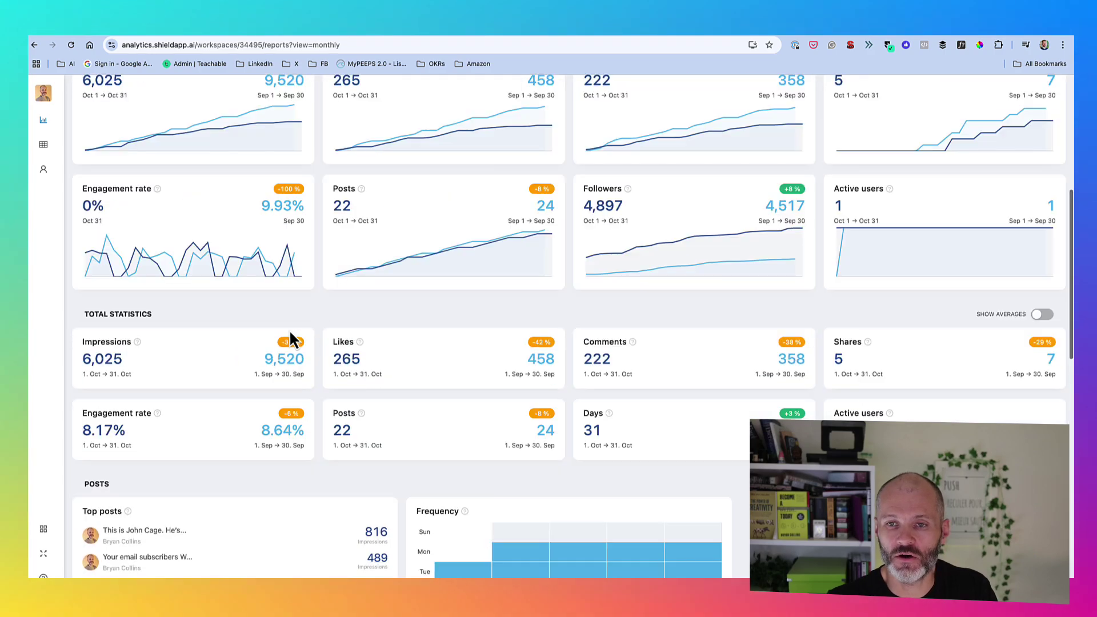
{"action": "scroll", "coordinate": [217, 406], "scroll_direction": "down", "scroll_amount": 1}
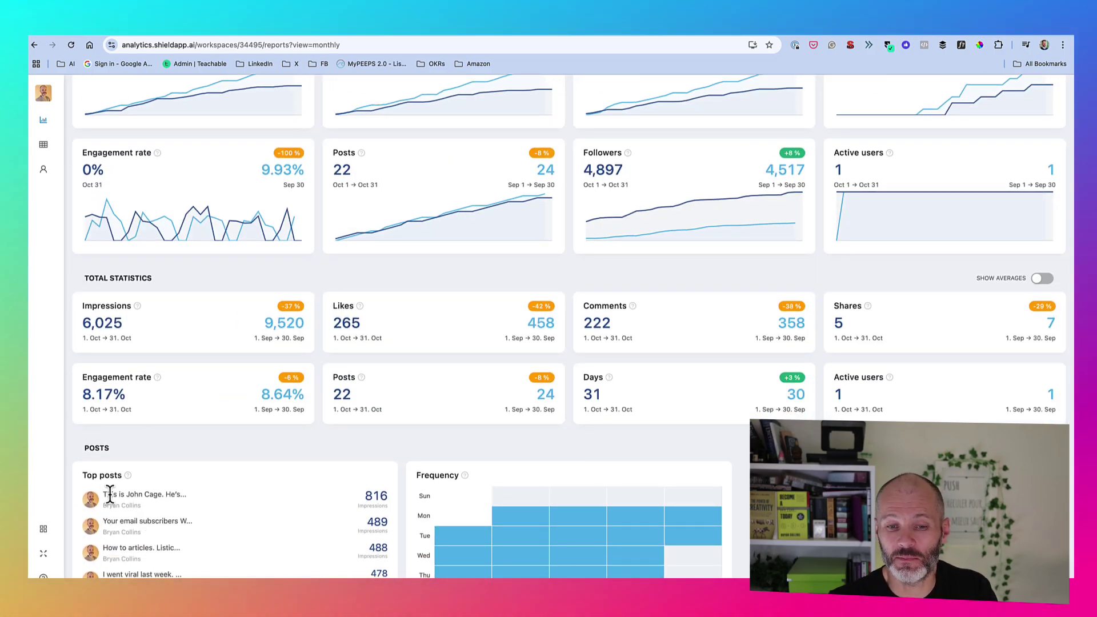
{"action": "scroll", "coordinate": [363, 526], "scroll_direction": "down", "scroll_amount": 5}
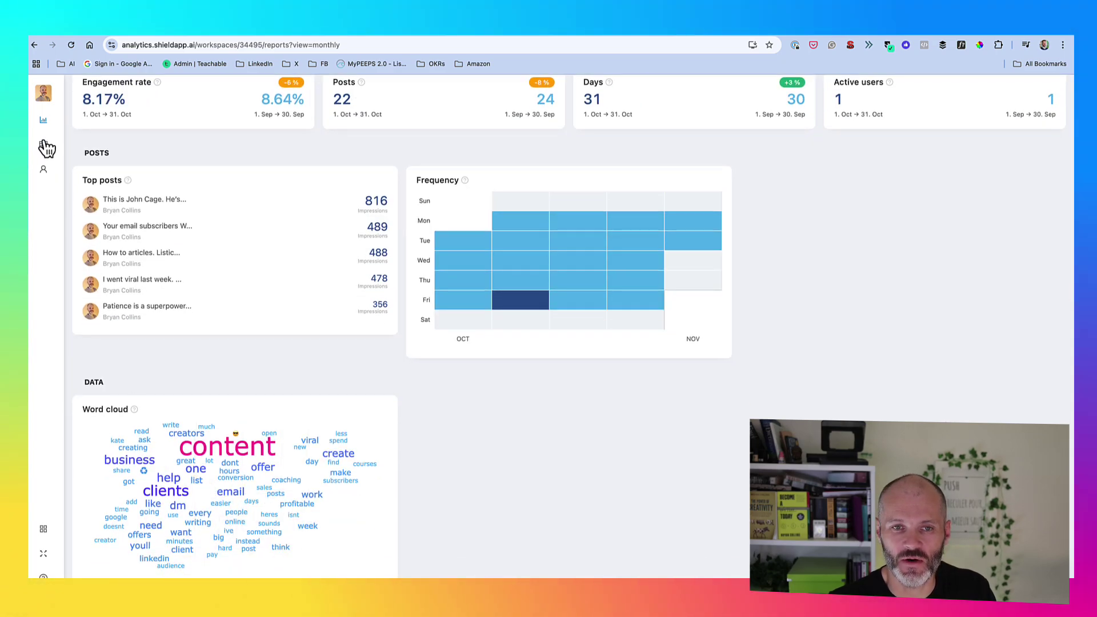
Step: Open the Shield content overview and switch the statistics to year-to-date
{"action": "left_click", "coordinate": [43, 146]}
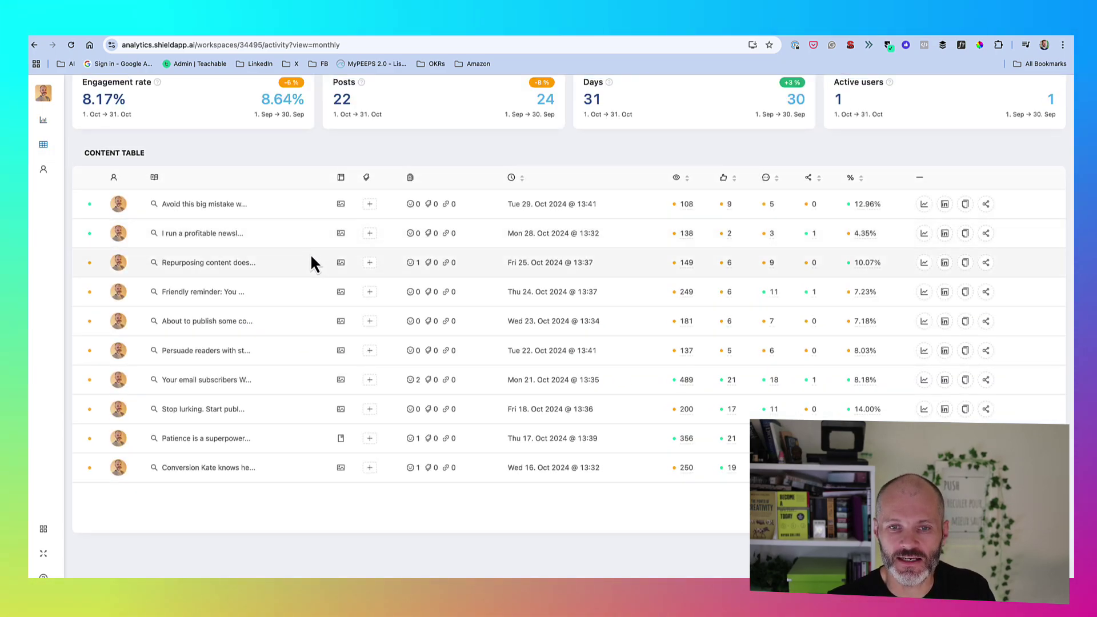
{"action": "scroll", "coordinate": [468, 348], "scroll_direction": "up", "scroll_amount": 8}
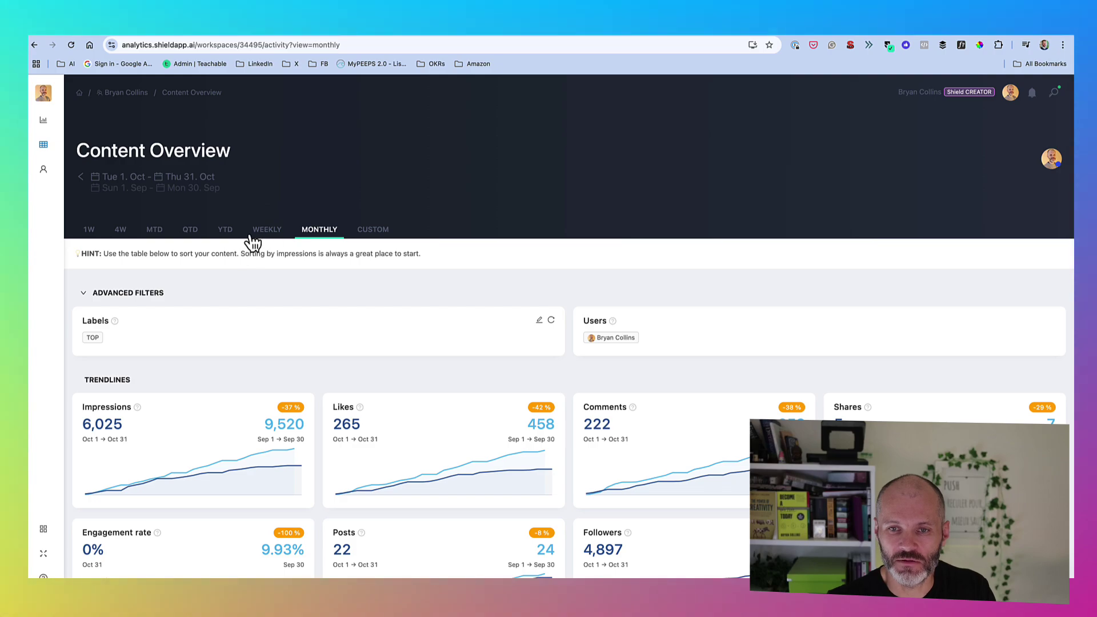
{"action": "left_click", "coordinate": [227, 233]}
Step: Sort the Content Table so the most-commented posts come first
{"action": "scroll", "coordinate": [416, 396], "scroll_direction": "down", "scroll_amount": 5}
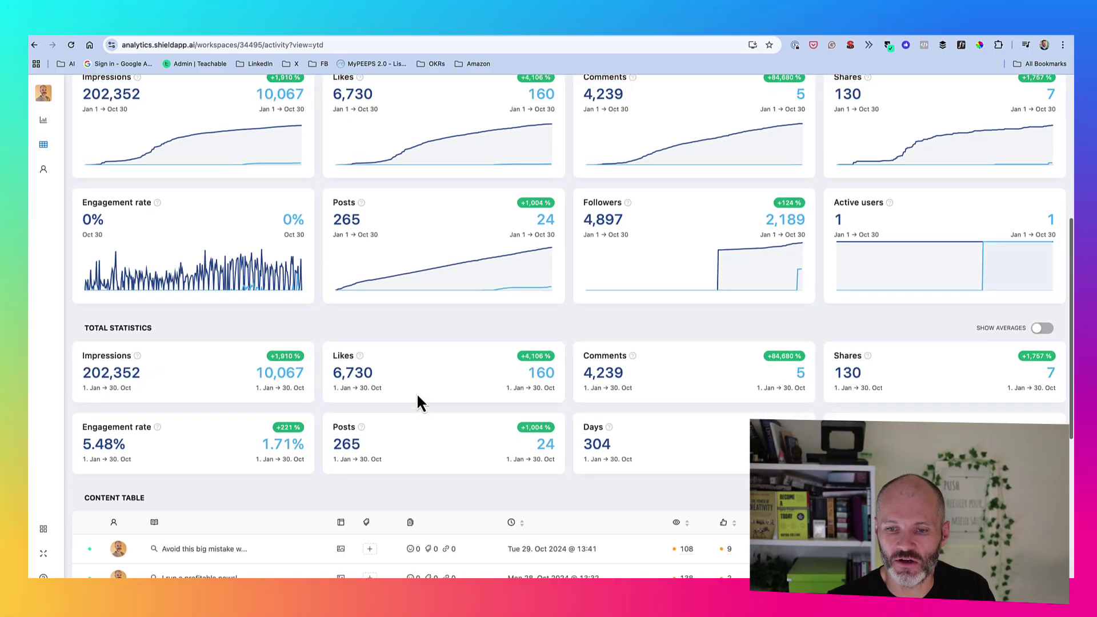
{"action": "scroll", "coordinate": [416, 393], "scroll_direction": "down", "scroll_amount": 4}
{"action": "left_click", "coordinate": [768, 316]}
{"action": "scroll", "coordinate": [570, 343], "scroll_direction": "down", "scroll_amount": 3}
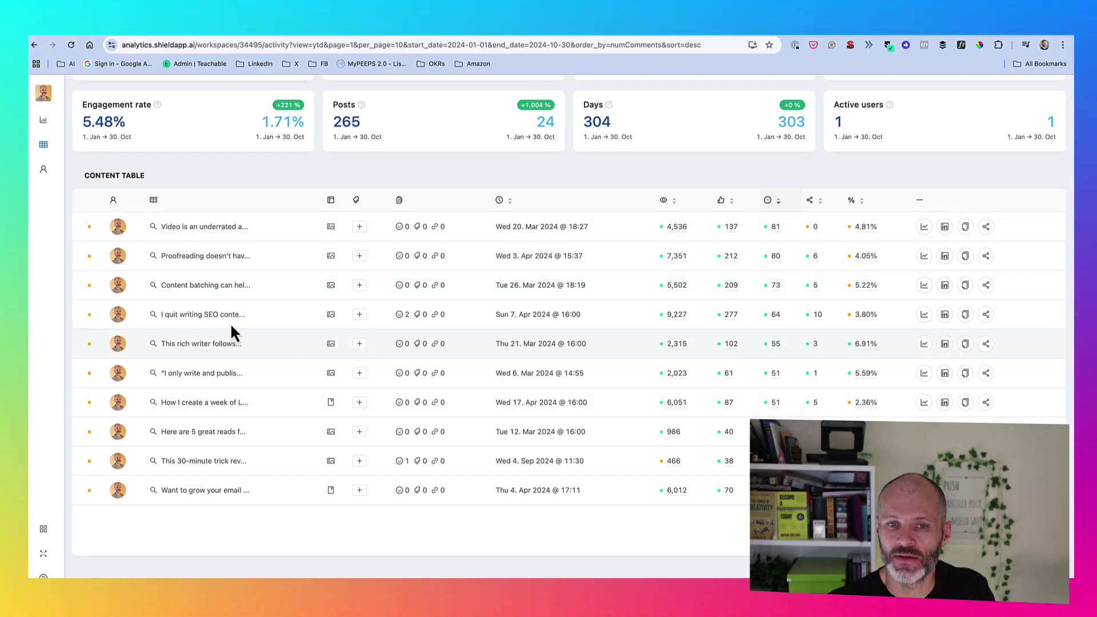
Step: Preview a post, then sort the content table by most impressions, topped by 9,227
{"action": "mouse_move", "coordinate": [153, 228]}
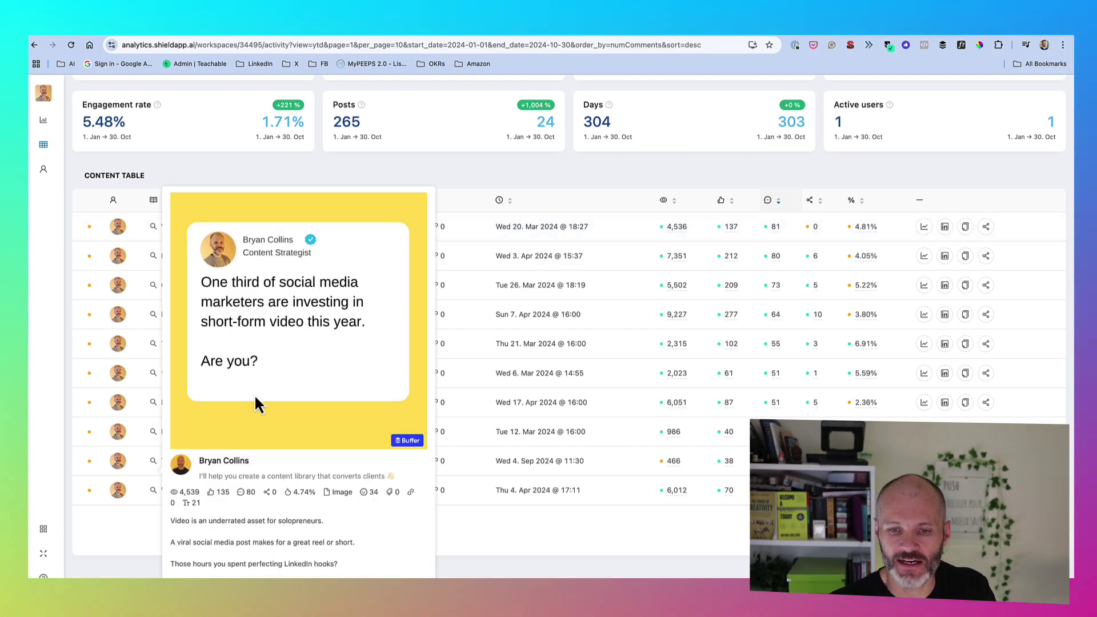
{"action": "scroll", "coordinate": [254, 394], "scroll_direction": "down", "scroll_amount": 5}
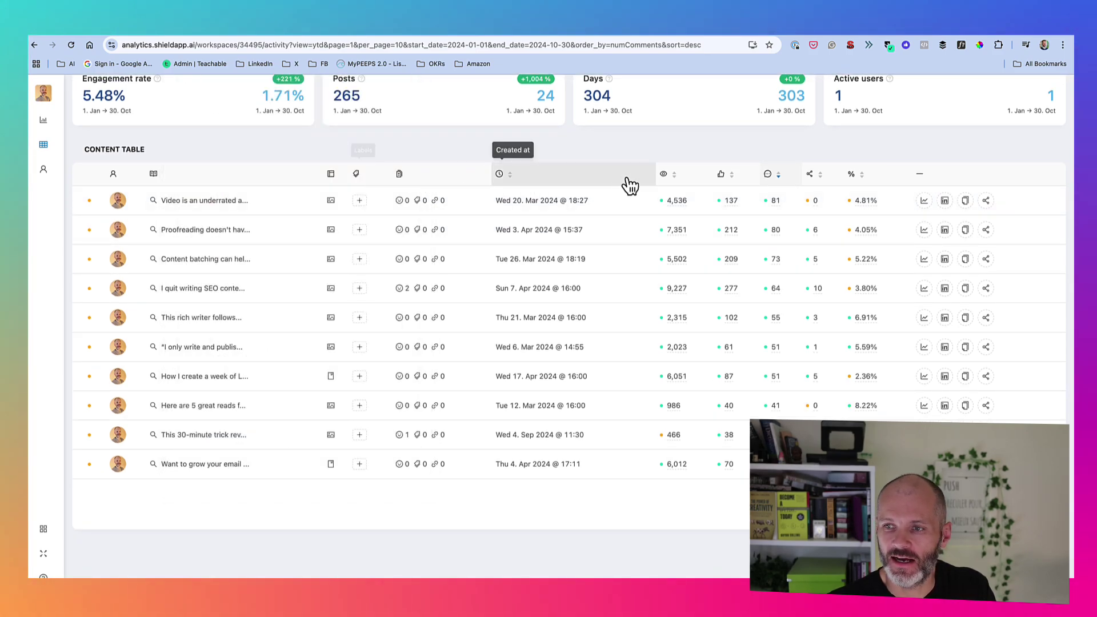
{"action": "left_click", "coordinate": [668, 175]}
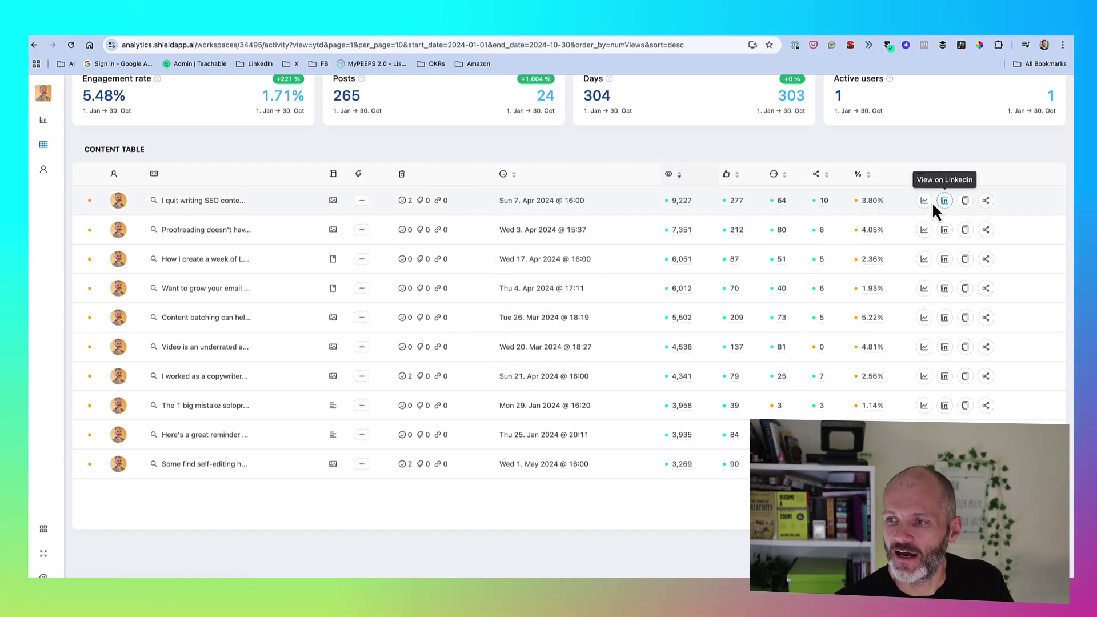
Step: Show the top post's engagement trend chart and view that post on LinkedIn
{"action": "left_click", "coordinate": [923, 201]}
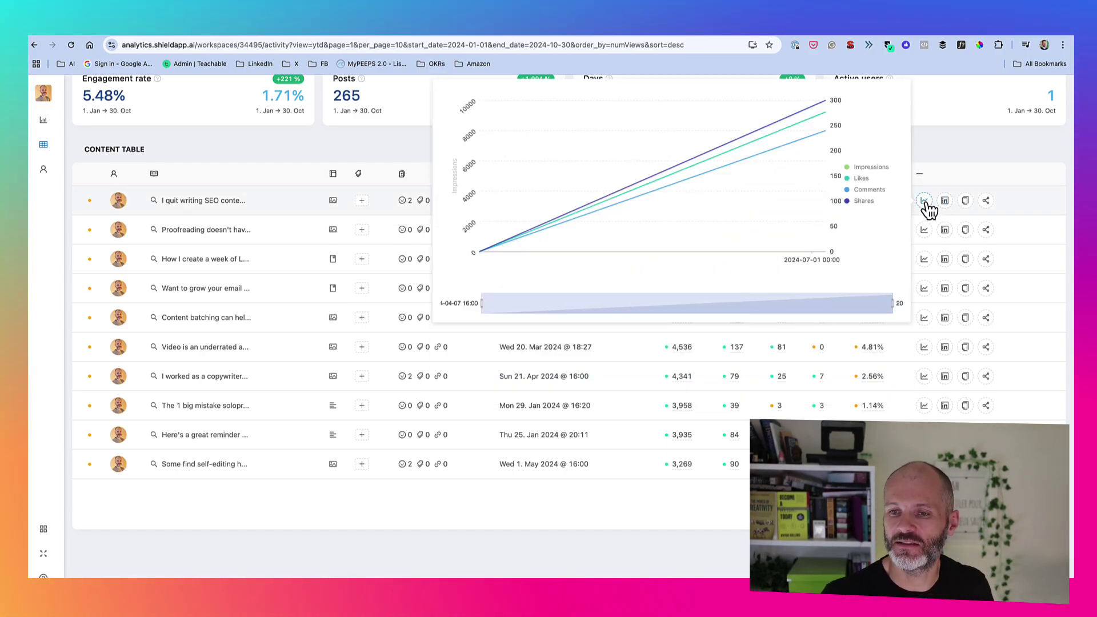
{"action": "scroll", "coordinate": [934, 213], "scroll_direction": "up", "scroll_amount": 1}
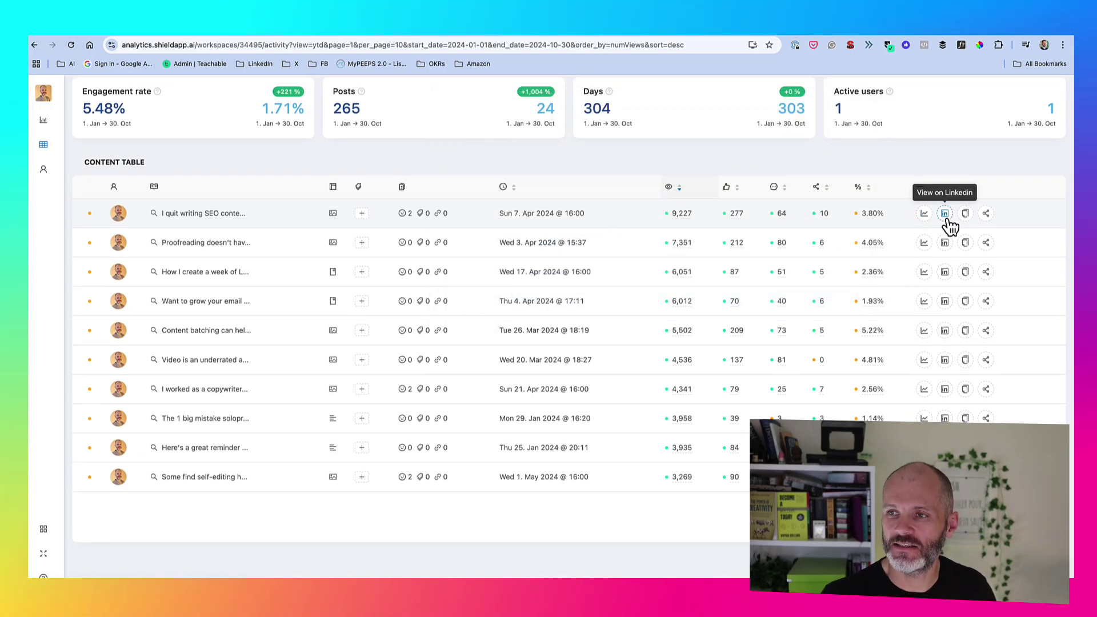
{"action": "left_click", "coordinate": [945, 215]}
{"action": "key", "text": "super+w"}
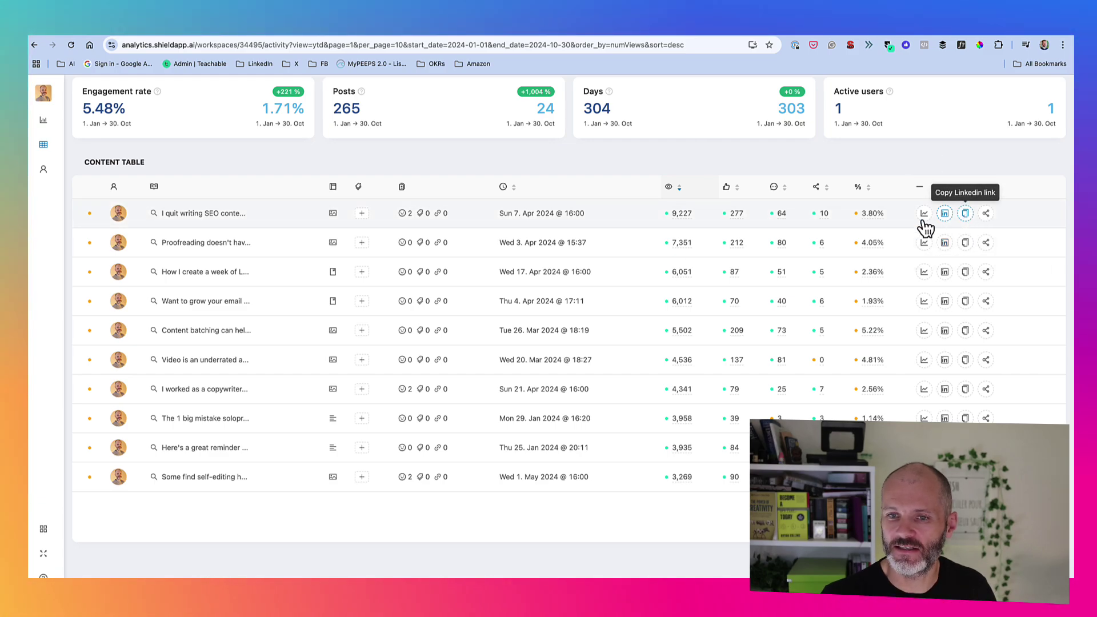
Step: Preview the most-viewed post's text and select most of it to read
{"action": "mouse_move", "coordinate": [161, 210]}
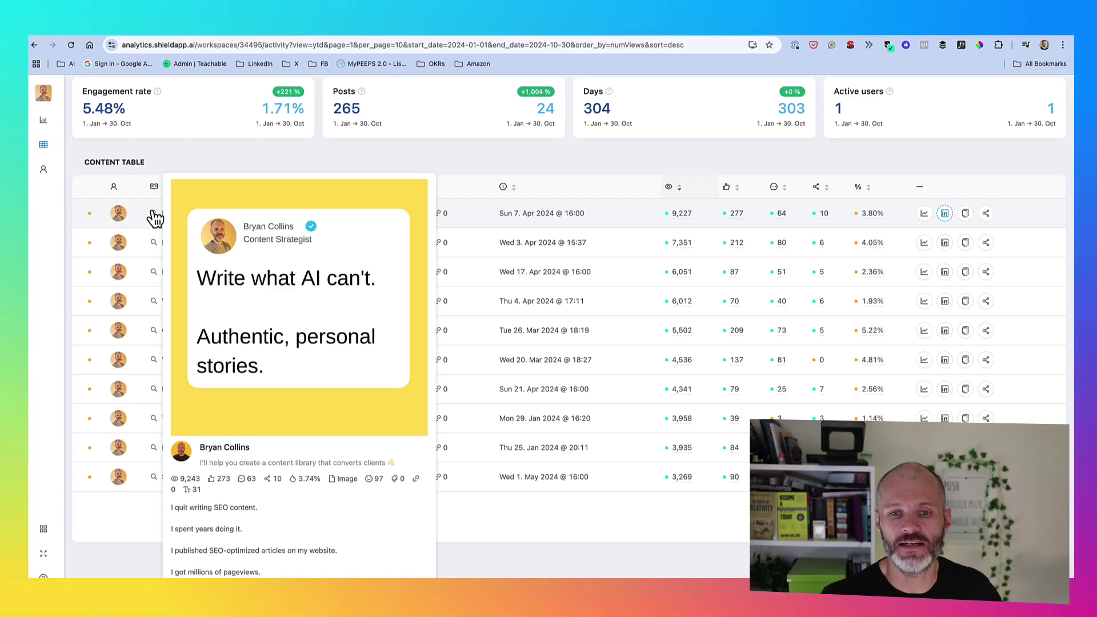
{"action": "scroll", "coordinate": [155, 217], "scroll_direction": "down", "scroll_amount": 1}
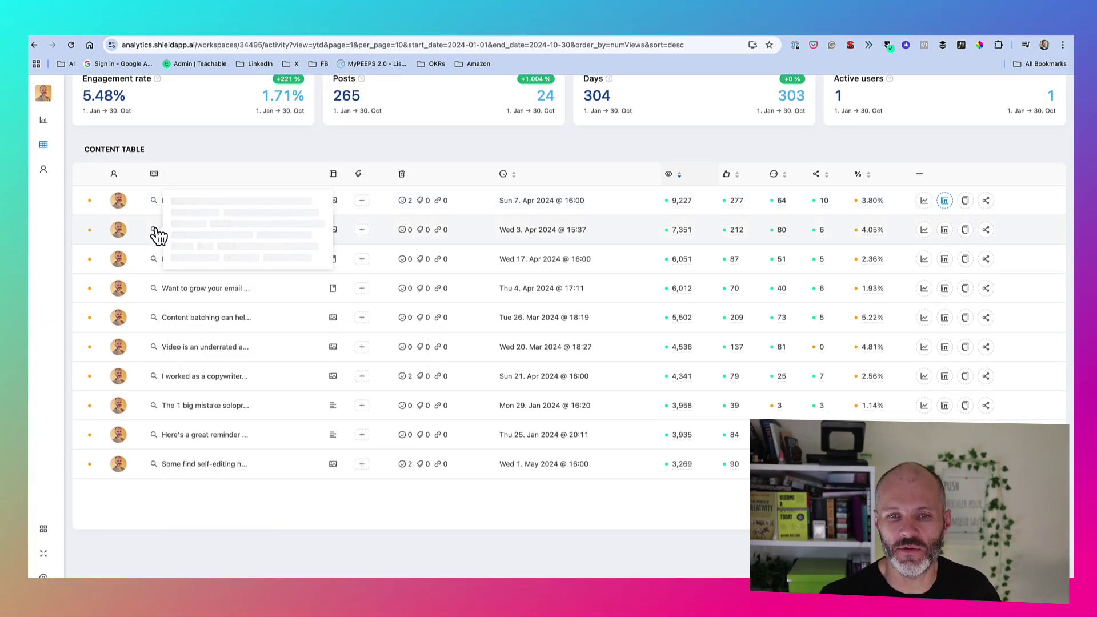
{"action": "scroll", "coordinate": [557, 292], "scroll_direction": "up", "scroll_amount": 2}
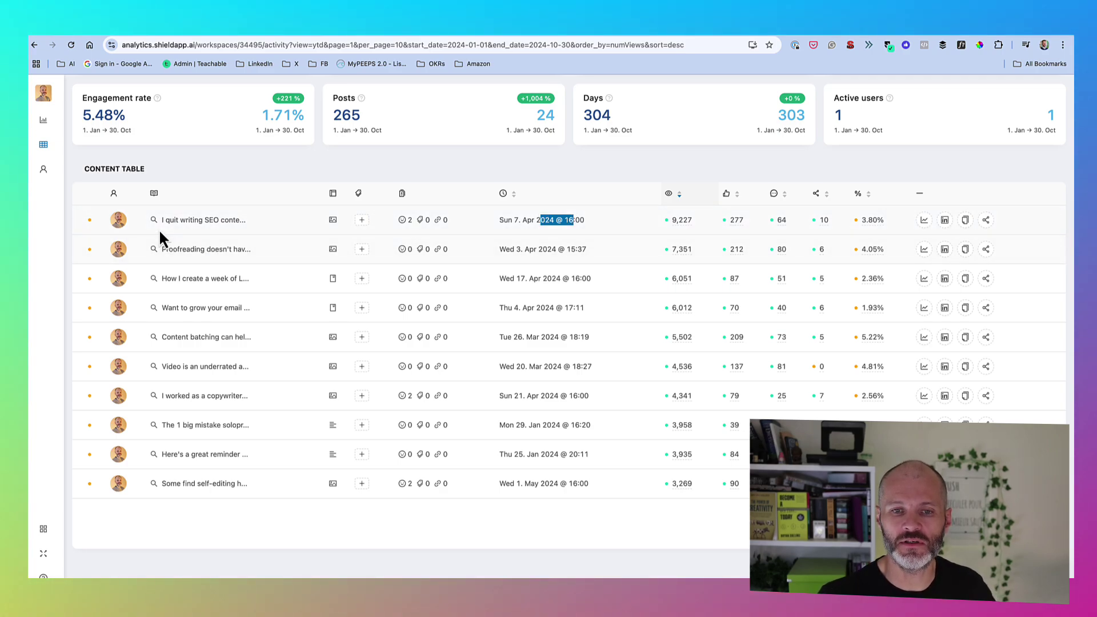
{"action": "scroll", "coordinate": [245, 413], "scroll_direction": "down", "scroll_amount": 5}
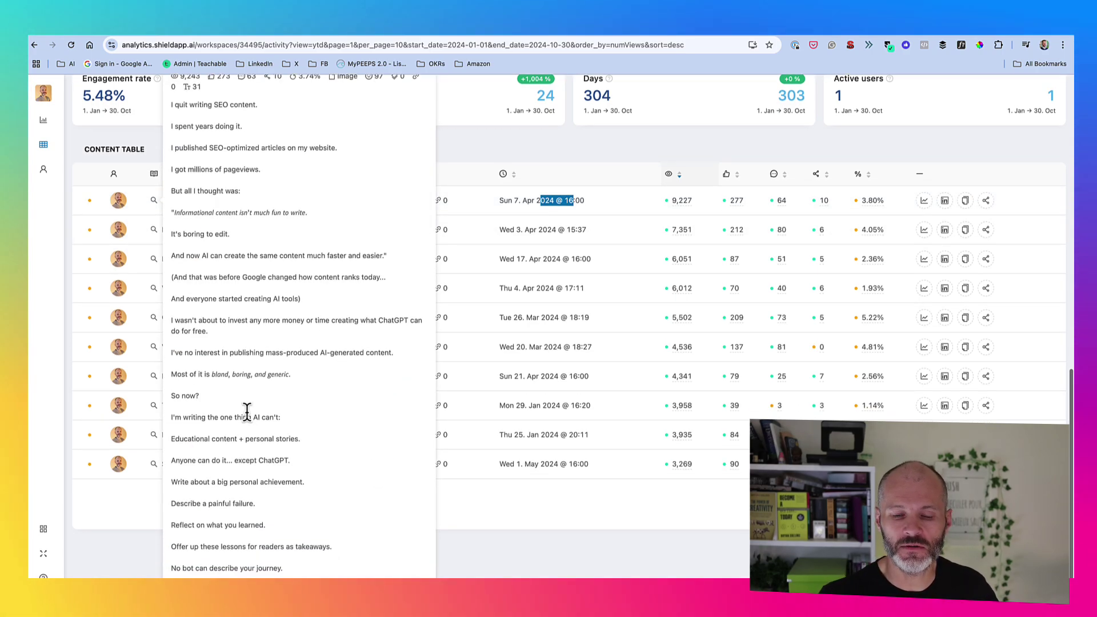
{"action": "left_click_drag", "start_coordinate": [187, 127], "coordinate": [345, 558]}
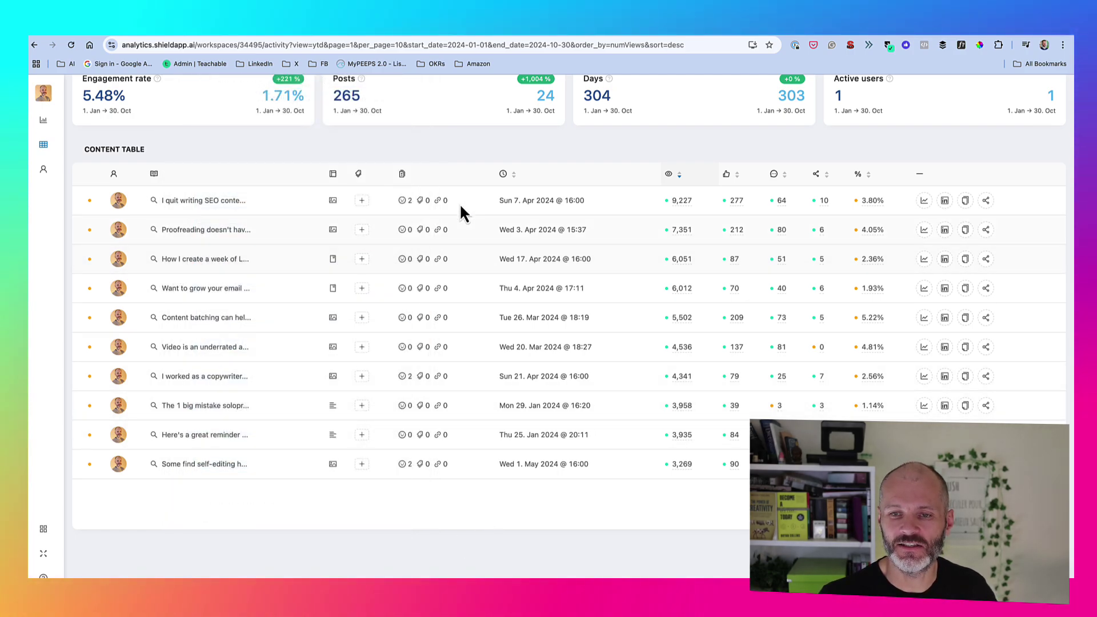
{"action": "scroll", "coordinate": [714, 342], "scroll_direction": "up", "scroll_amount": 2}
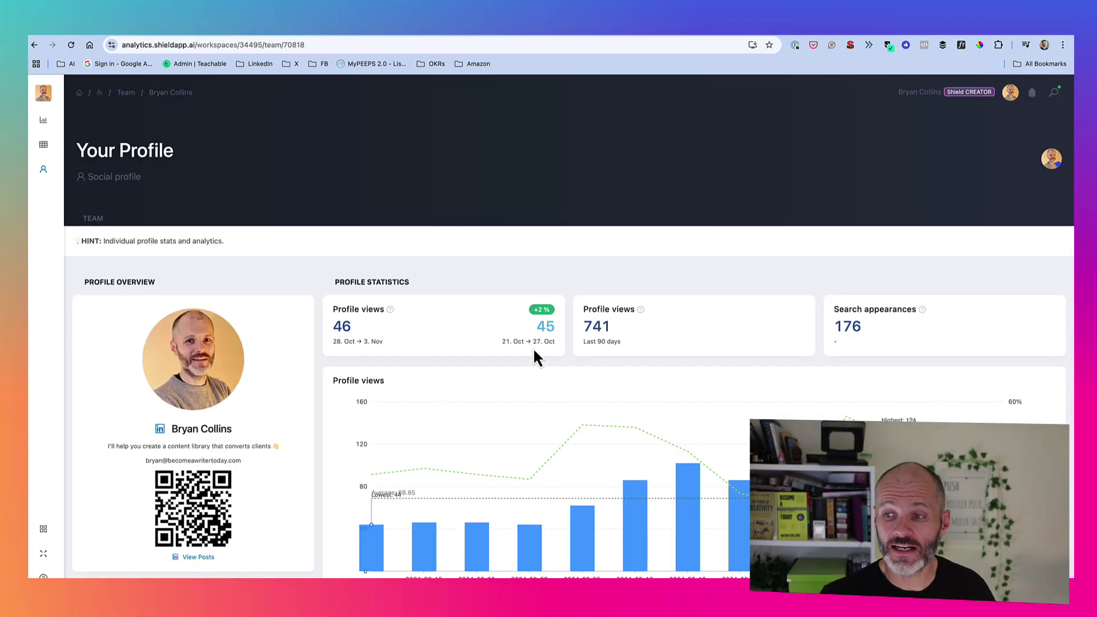
{"action": "scroll", "coordinate": [533, 354], "scroll_direction": "down", "scroll_amount": 3}
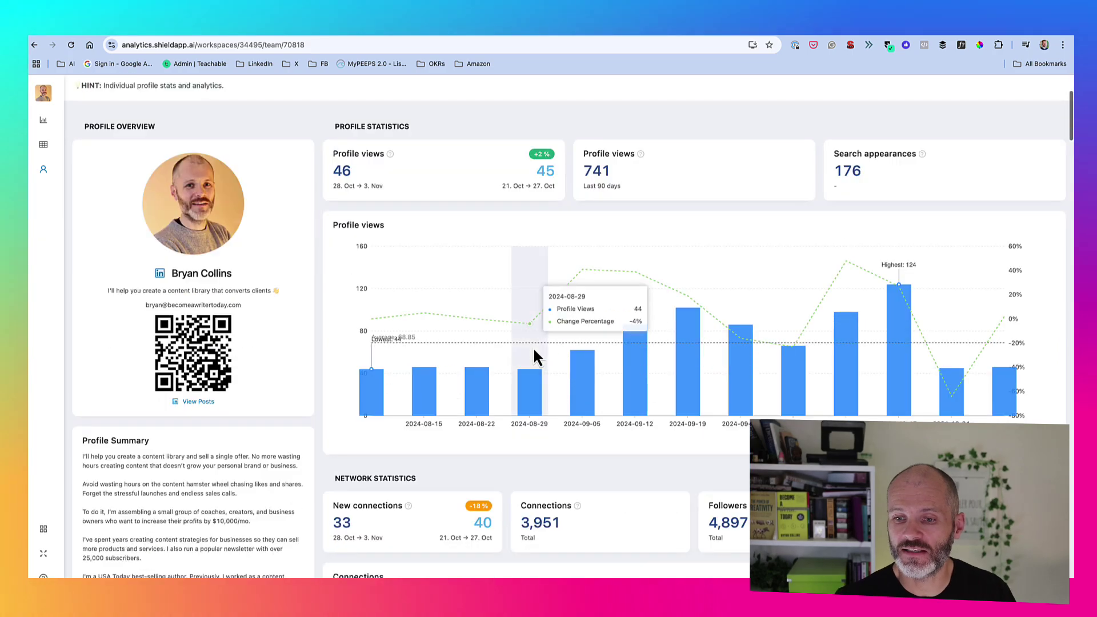
{"action": "scroll", "coordinate": [534, 357], "scroll_direction": "down", "scroll_amount": 2}
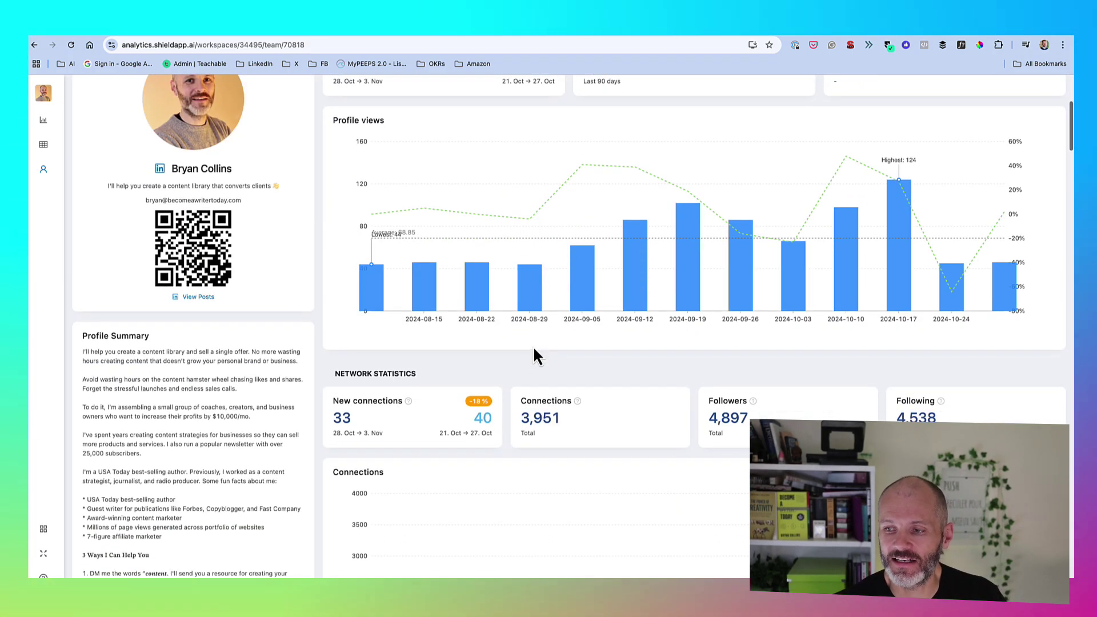
{"action": "scroll", "coordinate": [532, 354], "scroll_direction": "down", "scroll_amount": 2}
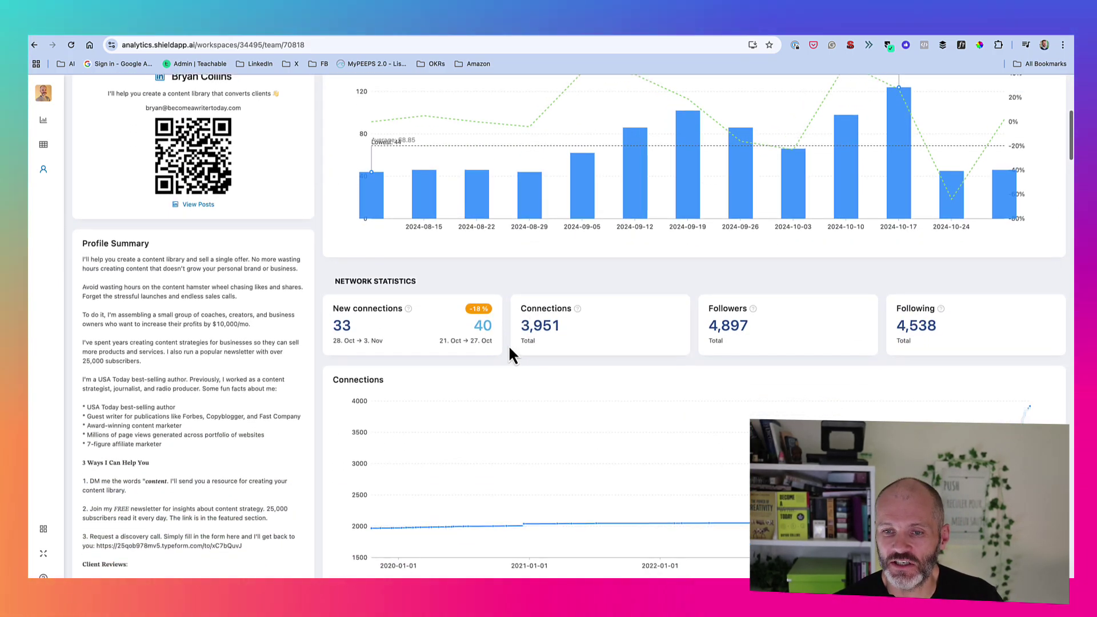
{"action": "left_click_drag", "start_coordinate": [331, 307], "coordinate": [413, 320]}
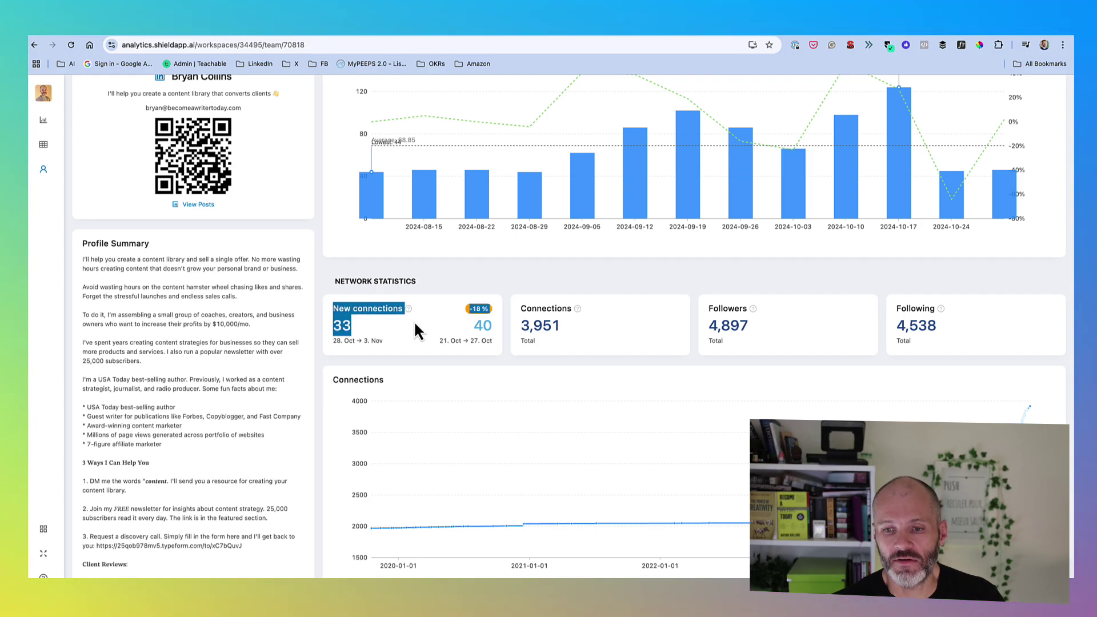
{"action": "left_click", "coordinate": [416, 337]}
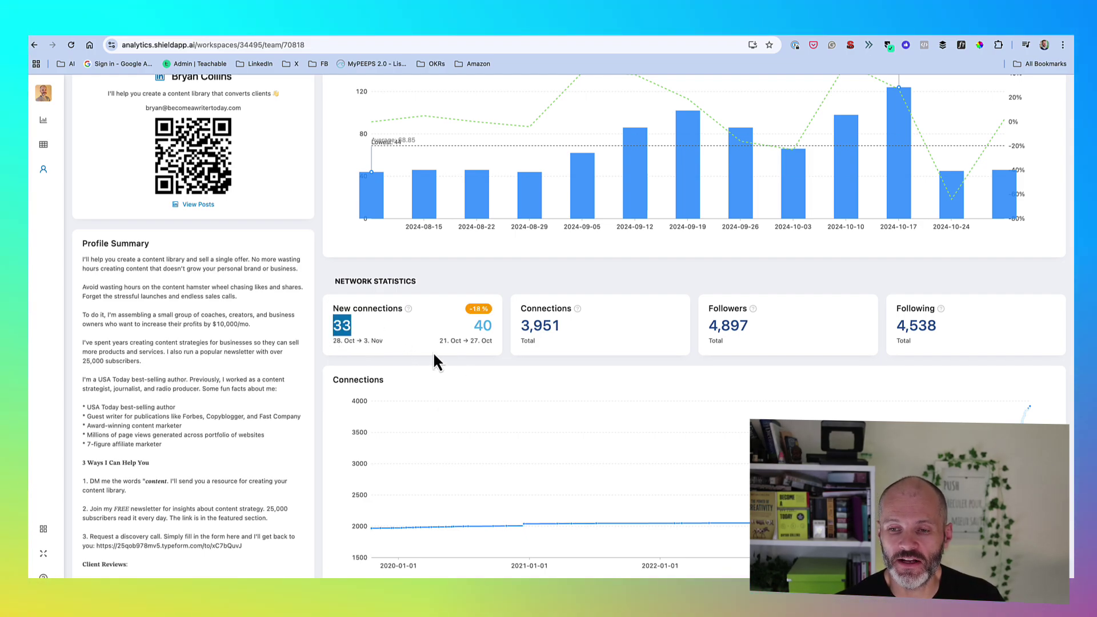
{"action": "scroll", "coordinate": [434, 359], "scroll_direction": "up", "scroll_amount": 3}
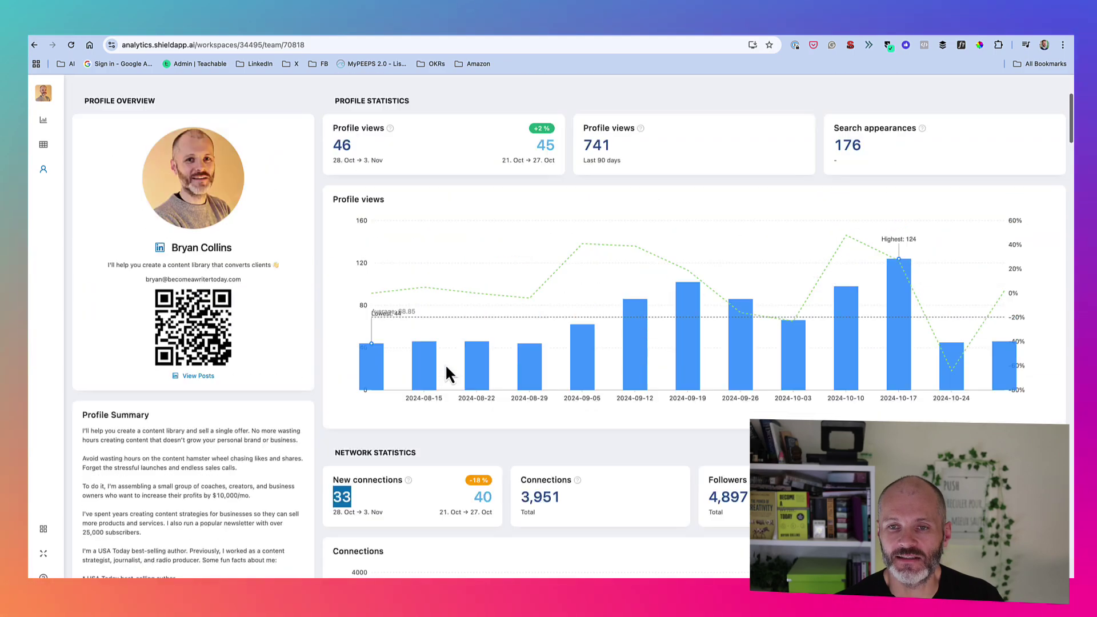
{"action": "scroll", "coordinate": [443, 371], "scroll_direction": "down", "scroll_amount": 1}
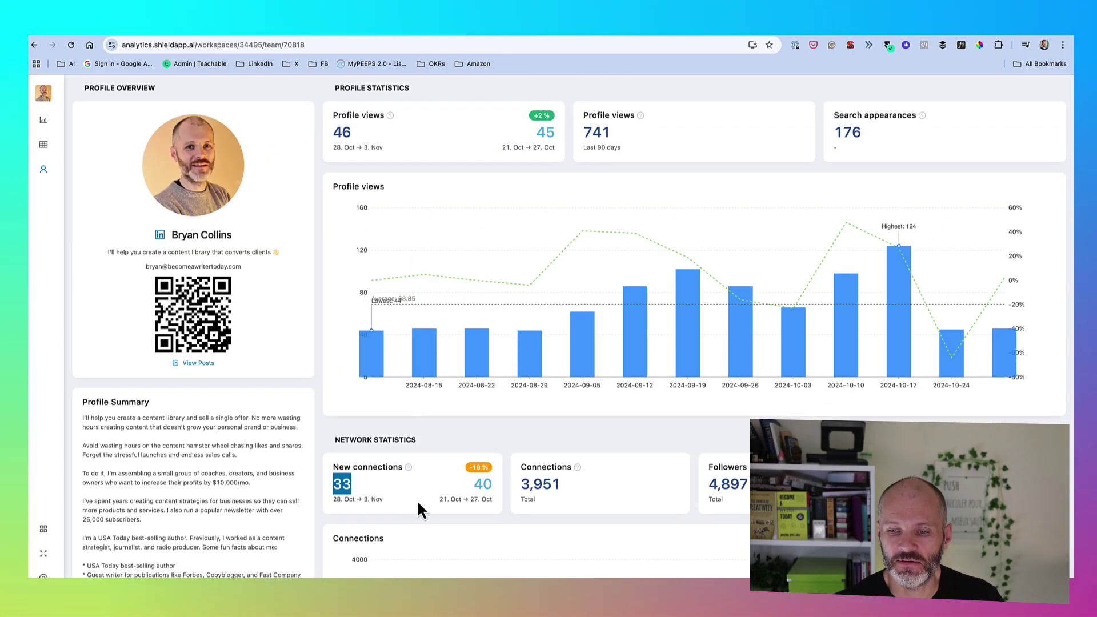
{"action": "scroll", "coordinate": [405, 497], "scroll_direction": "down", "scroll_amount": 1}
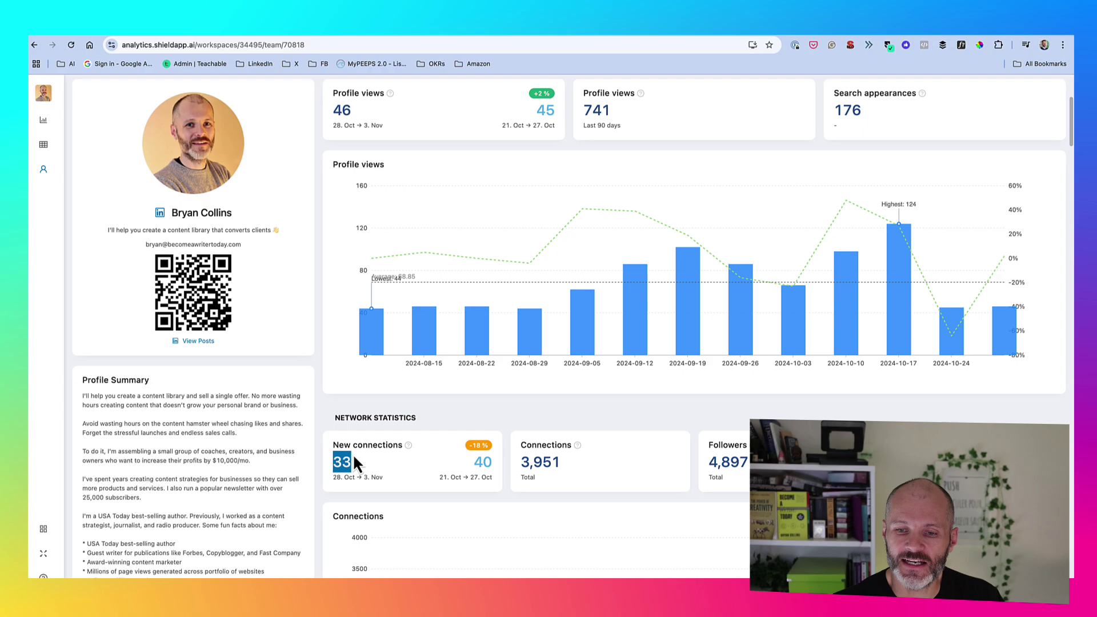
{"action": "left_click_drag", "start_coordinate": [335, 444], "coordinate": [400, 465]}
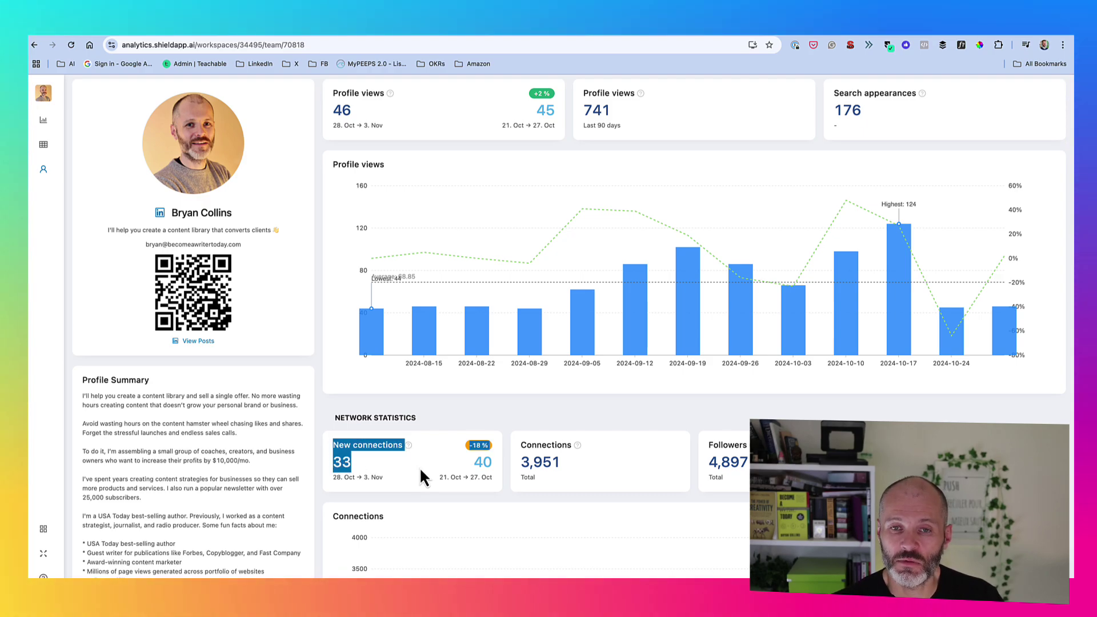
{"action": "scroll", "coordinate": [419, 466], "scroll_direction": "down", "scroll_amount": 3}
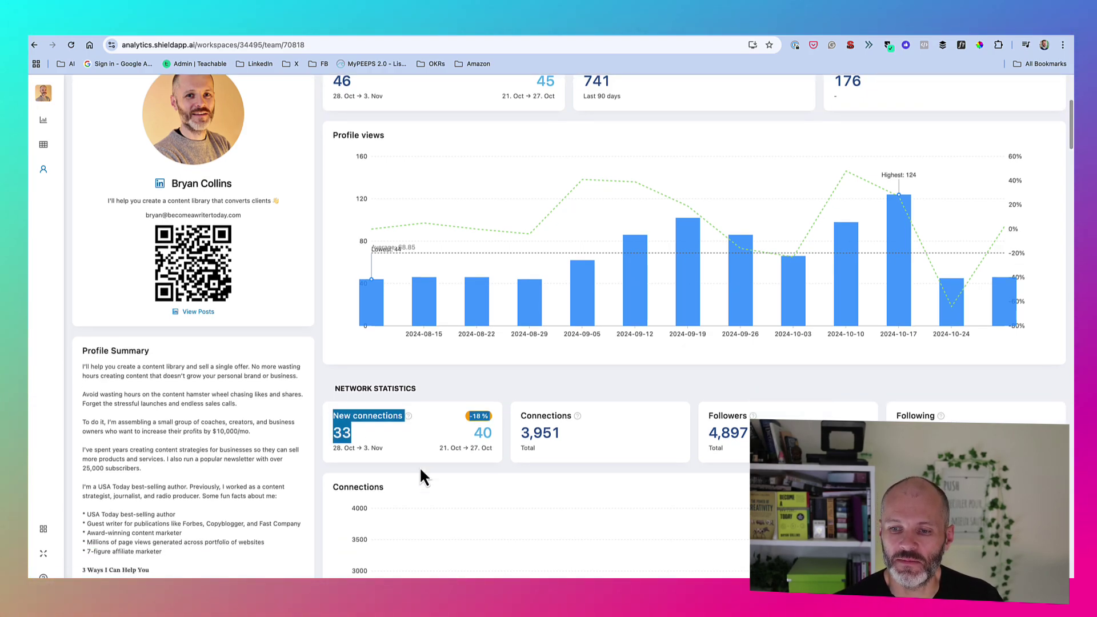
{"action": "scroll", "coordinate": [437, 458], "scroll_direction": "up", "scroll_amount": 5}
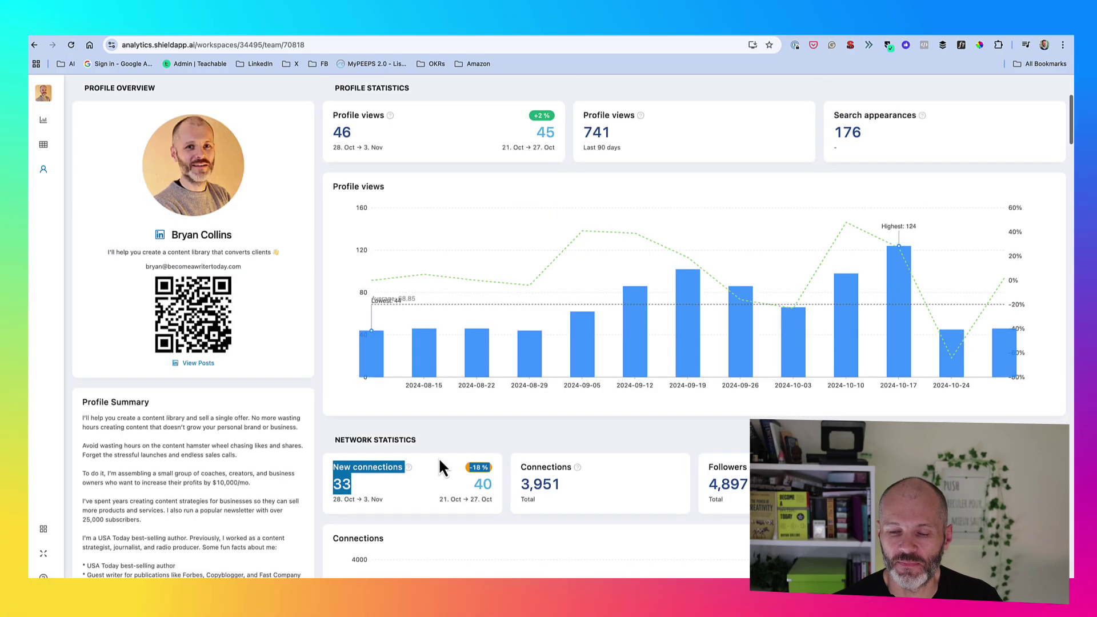
{"action": "scroll", "coordinate": [439, 457], "scroll_direction": "down", "scroll_amount": 3}
{"action": "left_click_drag", "start_coordinate": [363, 494], "coordinate": [403, 497]}
{"action": "scroll", "coordinate": [404, 507], "scroll_direction": "down", "scroll_amount": 2}
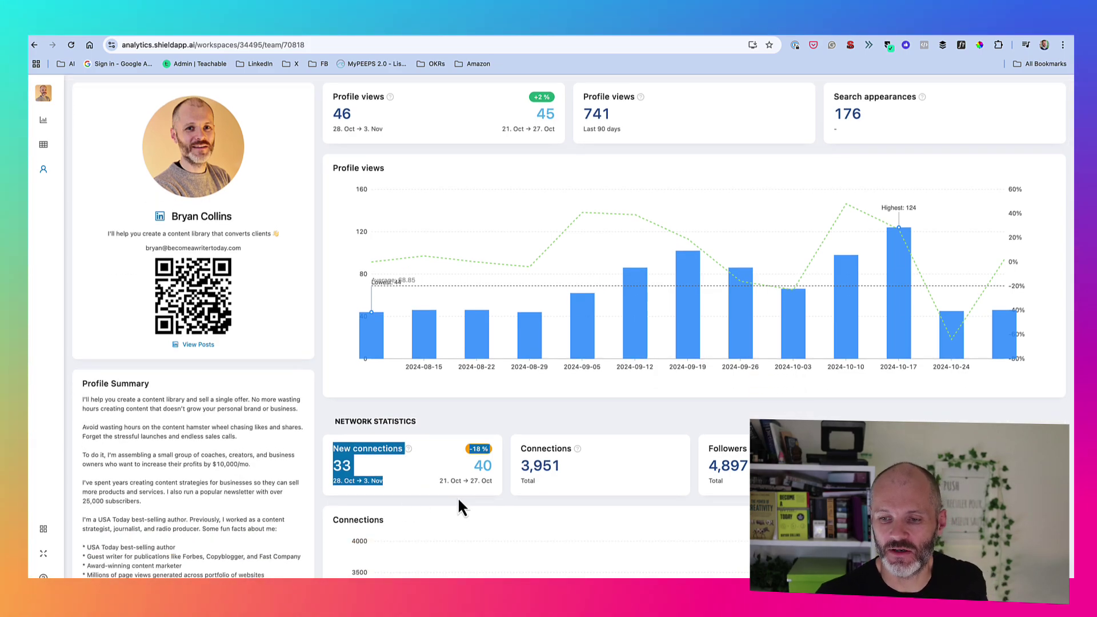
{"action": "left_click_drag", "start_coordinate": [707, 446], "coordinate": [753, 485]}
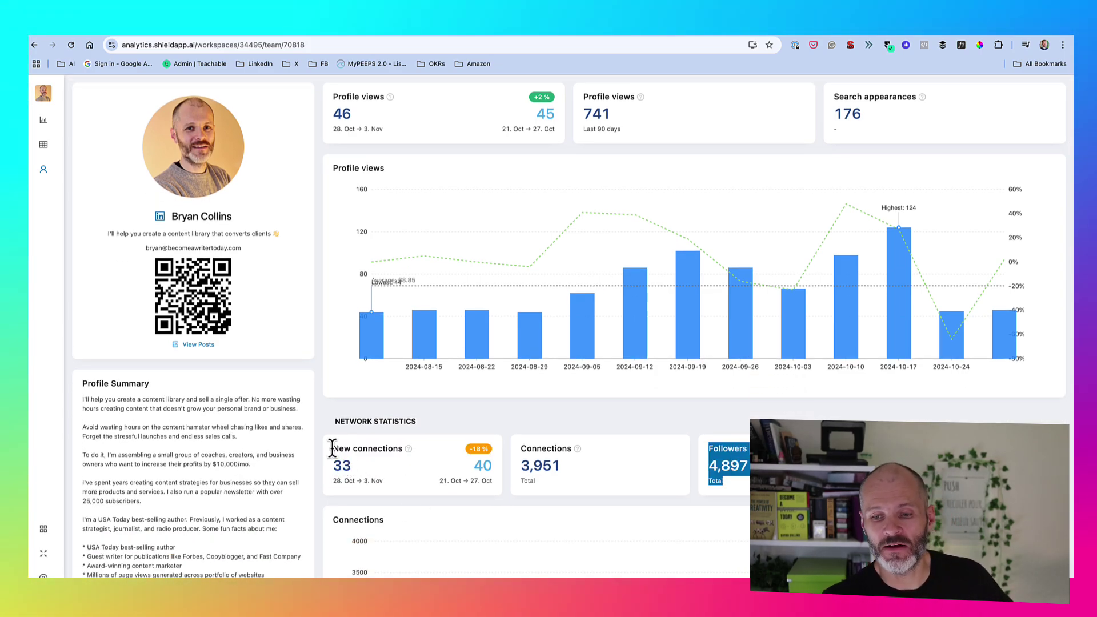
{"action": "left_click_drag", "start_coordinate": [333, 448], "coordinate": [456, 481]}
{"action": "scroll", "coordinate": [457, 481], "scroll_direction": "down", "scroll_amount": 3}
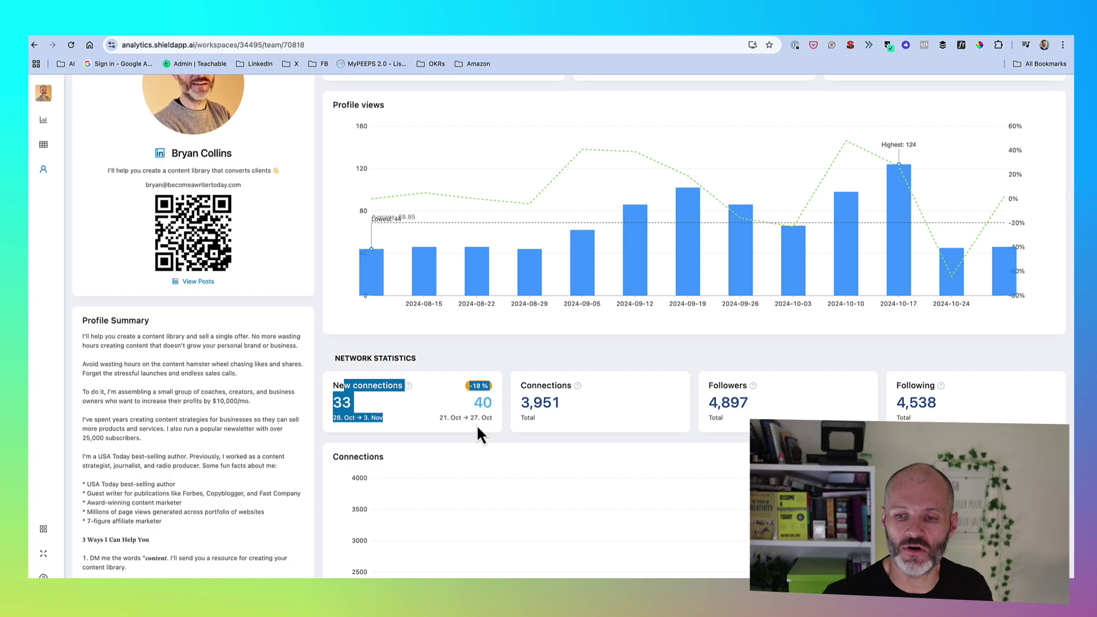
{"action": "left_click", "coordinate": [341, 383]}
{"action": "left_click_drag", "start_coordinate": [352, 393], "coordinate": [487, 446]}
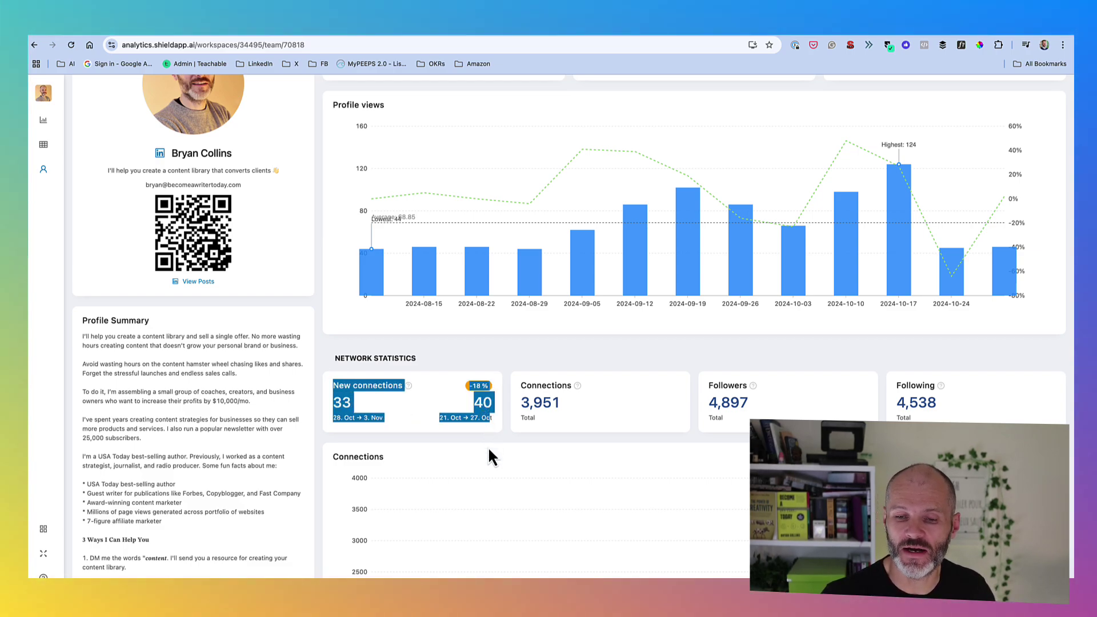
{"action": "scroll", "coordinate": [488, 447], "scroll_direction": "down", "scroll_amount": 3}
{"action": "scroll", "coordinate": [487, 446], "scroll_direction": "down", "scroll_amount": 1}
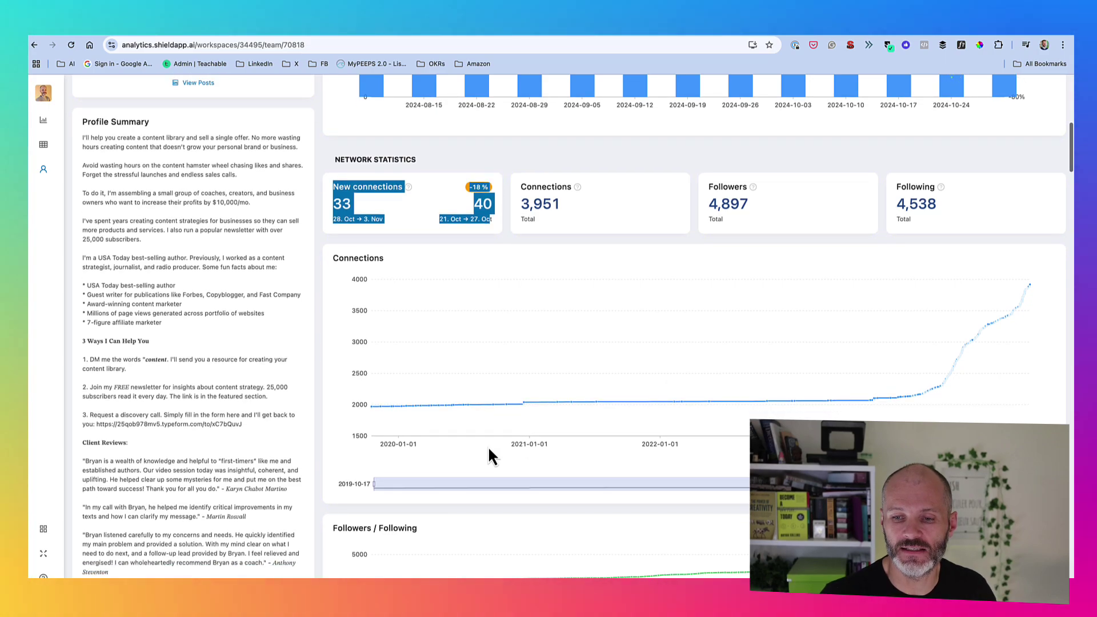
{"action": "scroll", "coordinate": [488, 446], "scroll_direction": "down", "scroll_amount": 2}
{"action": "scroll", "coordinate": [487, 447], "scroll_direction": "down", "scroll_amount": 3}
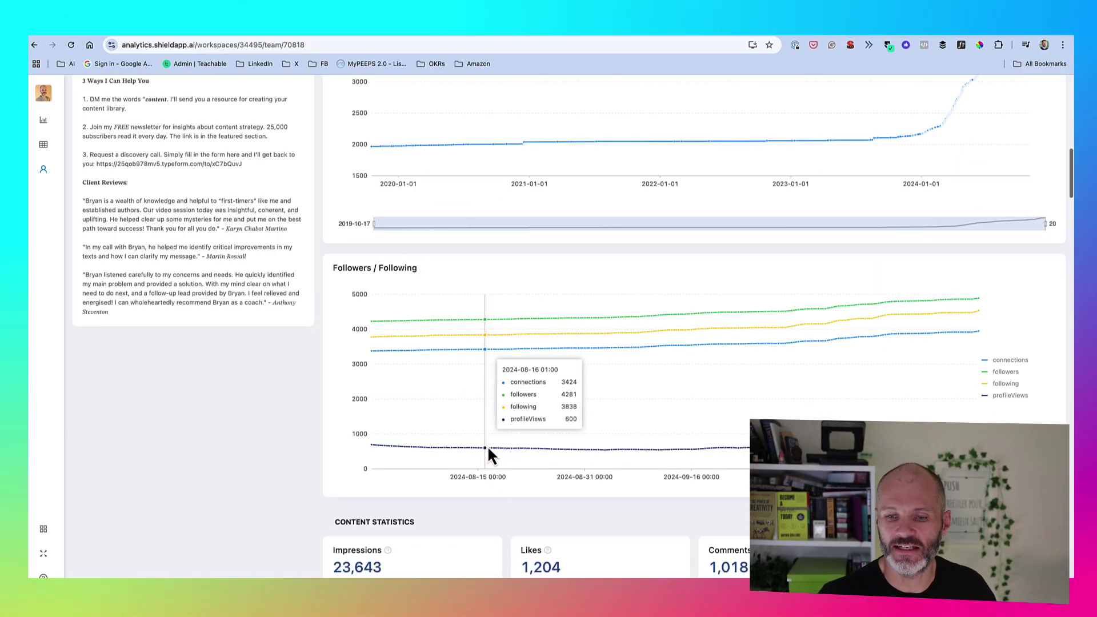
{"action": "scroll", "coordinate": [457, 428], "scroll_direction": "up", "scroll_amount": 6}
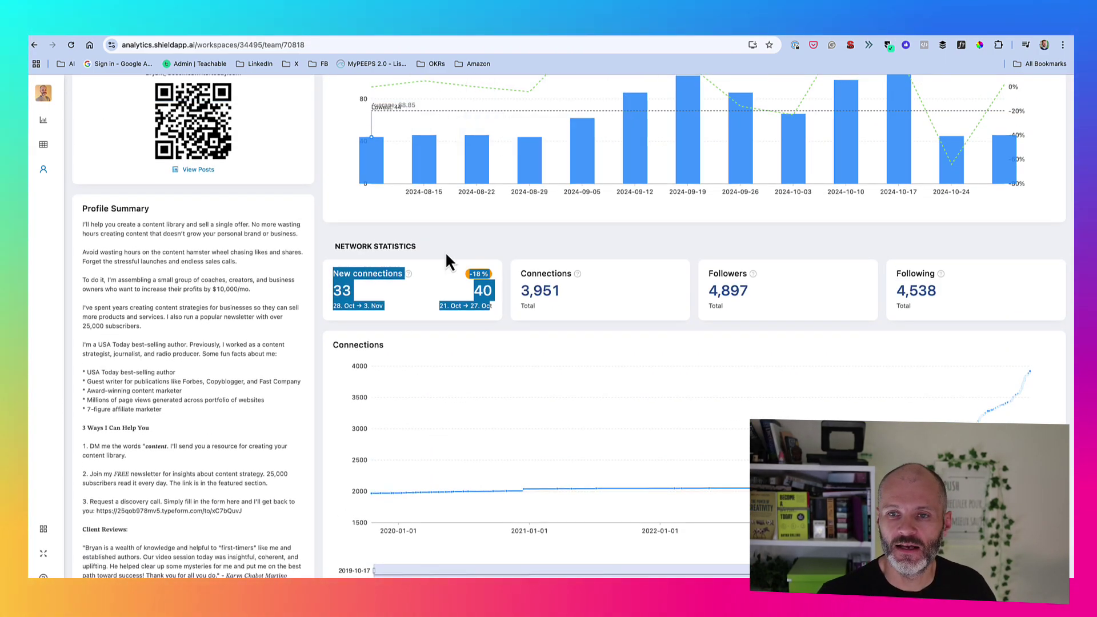
{"action": "scroll", "coordinate": [449, 285], "scroll_direction": "up", "scroll_amount": 7}
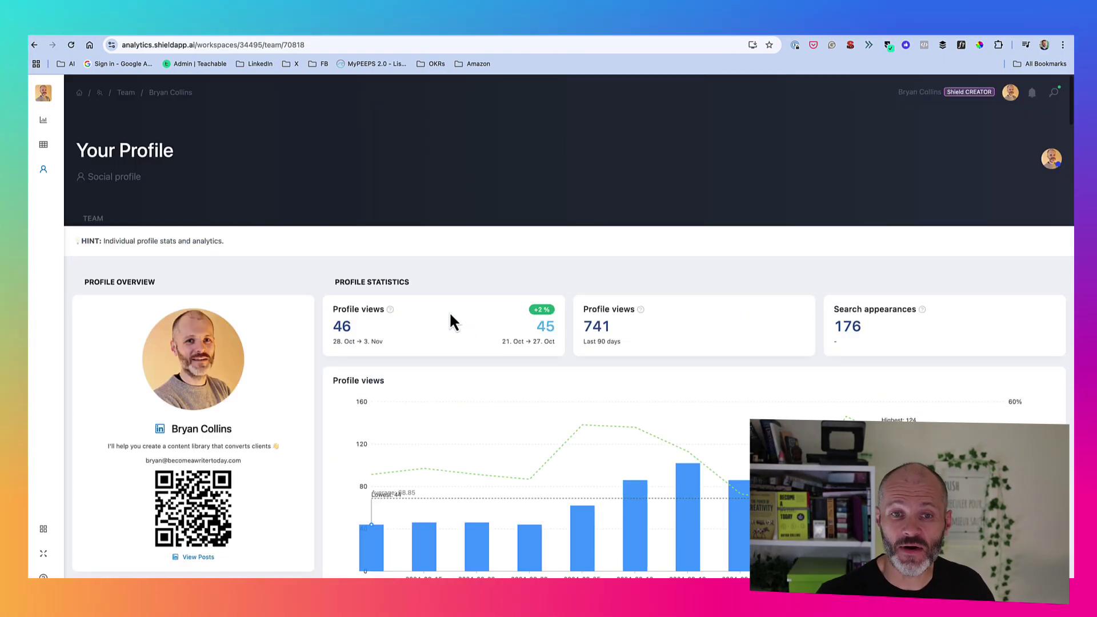
Step: Switch to the Q4 Business Key Results sheet and check October 11's date, posts and 104 connections
{"action": "left_click", "coordinate": [587, 37]}
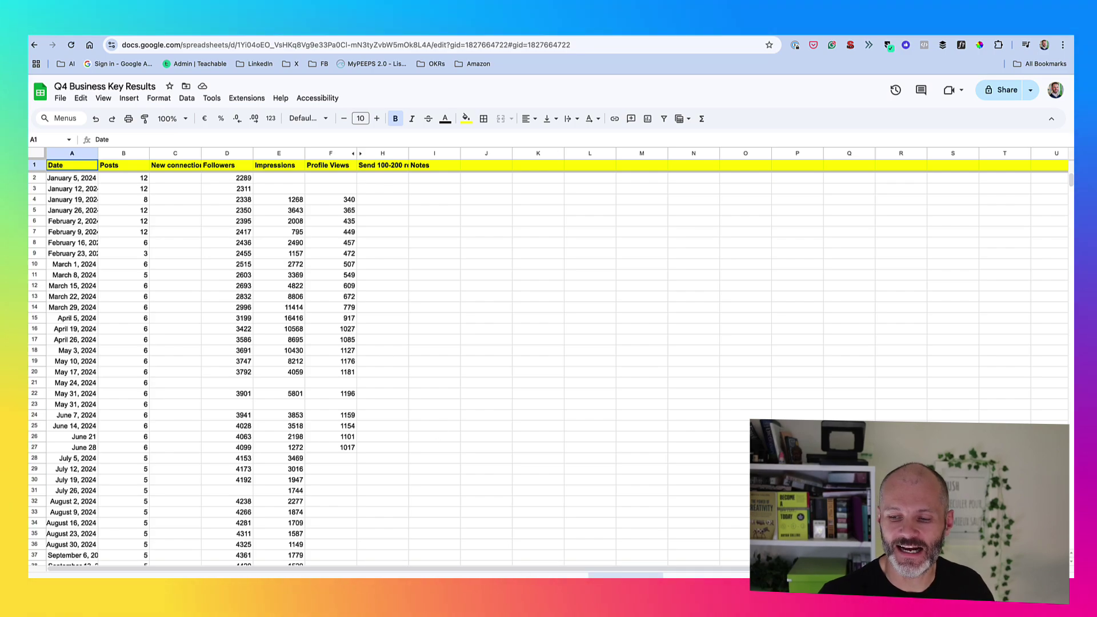
{"action": "scroll", "coordinate": [294, 474], "scroll_direction": "down", "scroll_amount": 1}
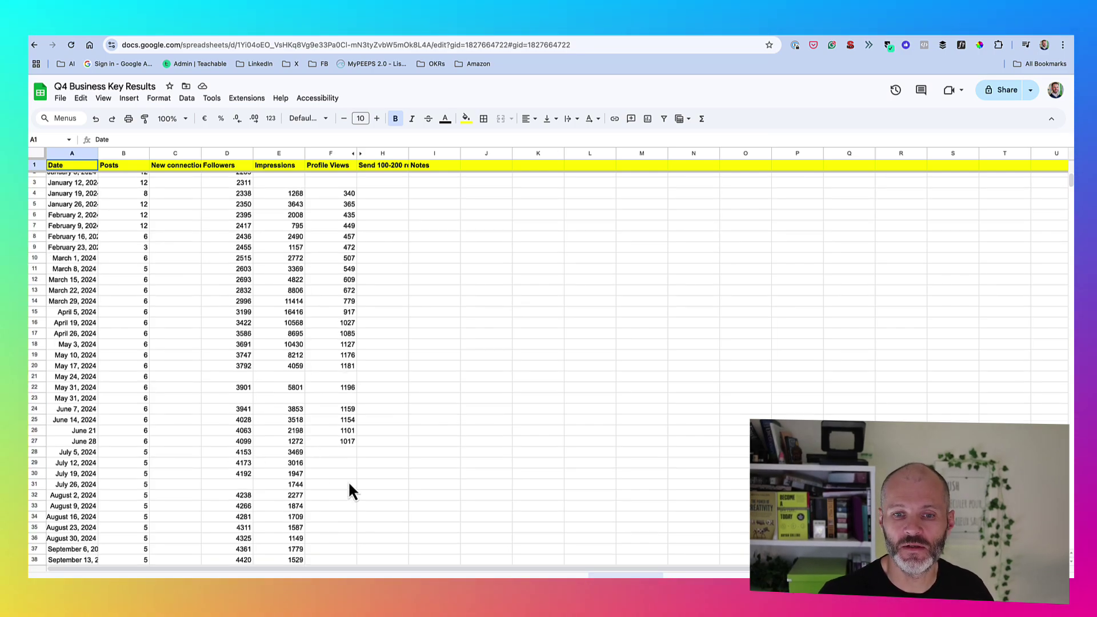
{"action": "scroll", "coordinate": [275, 465], "scroll_direction": "down", "scroll_amount": 7}
{"action": "left_click_drag", "start_coordinate": [73, 249], "coordinate": [68, 293]}
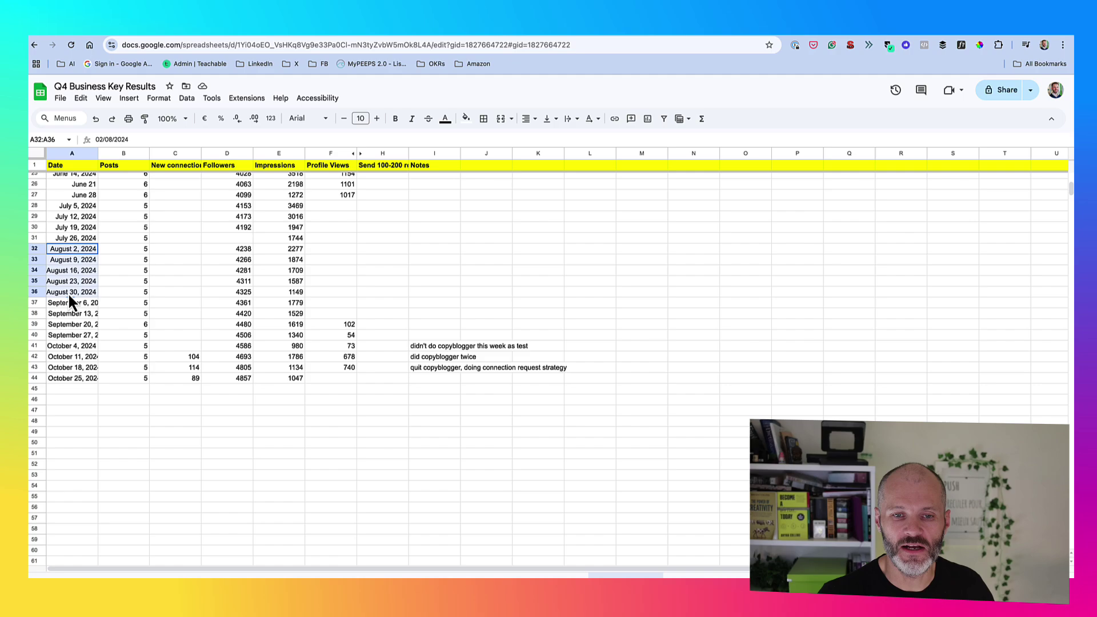
{"action": "left_click", "coordinate": [75, 356]}
{"action": "left_click", "coordinate": [140, 356]}
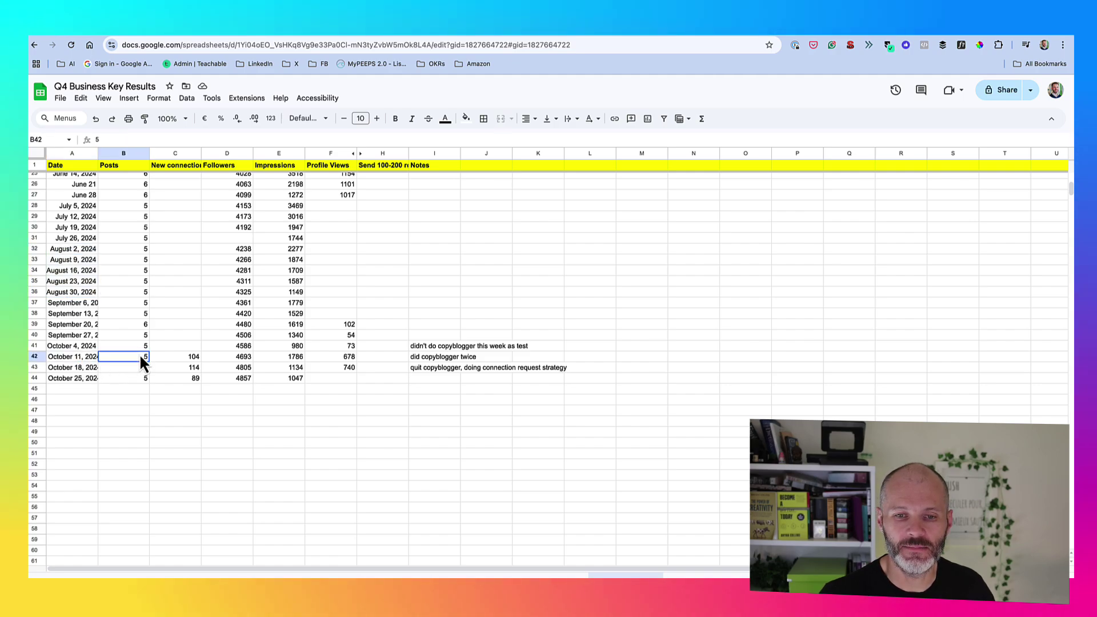
{"action": "left_click", "coordinate": [193, 359]}
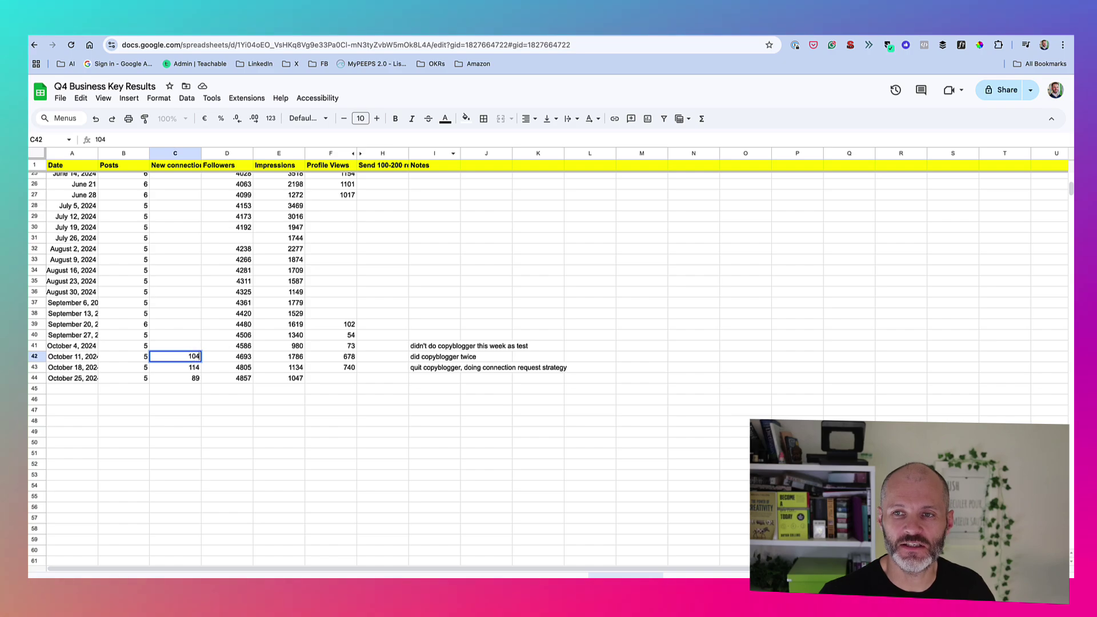
Step: Review October's 4693 followers, 1786 impressions, 740 profile views and the weekly Notes entries
{"action": "left_click", "coordinate": [372, 28]}
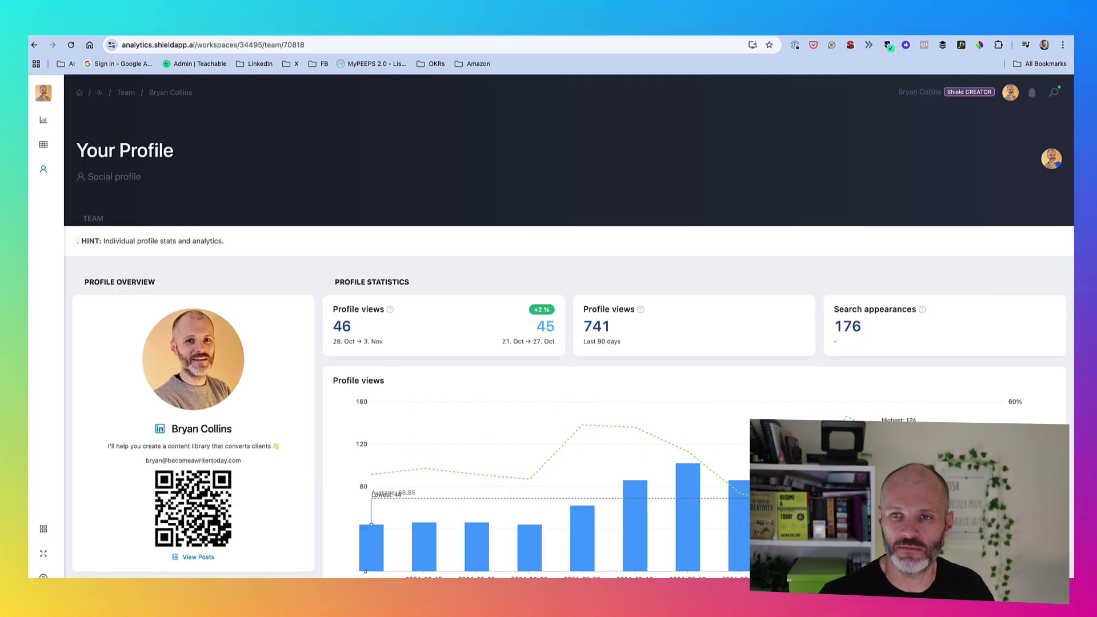
{"action": "left_click", "coordinate": [578, 36]}
{"action": "left_click", "coordinate": [242, 357]}
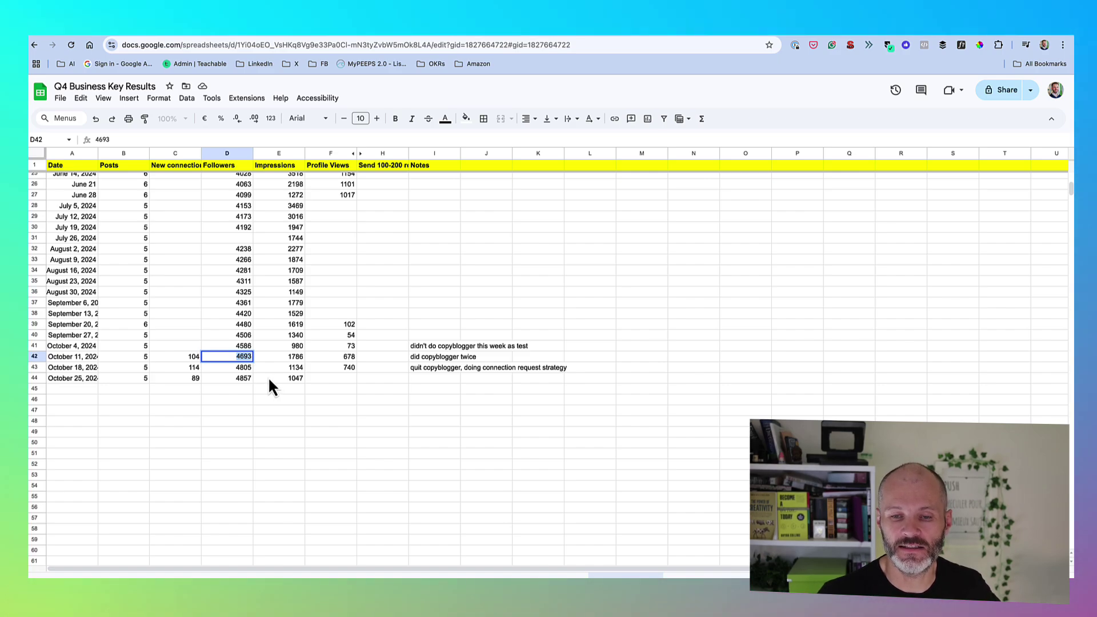
{"action": "left_click", "coordinate": [293, 356]}
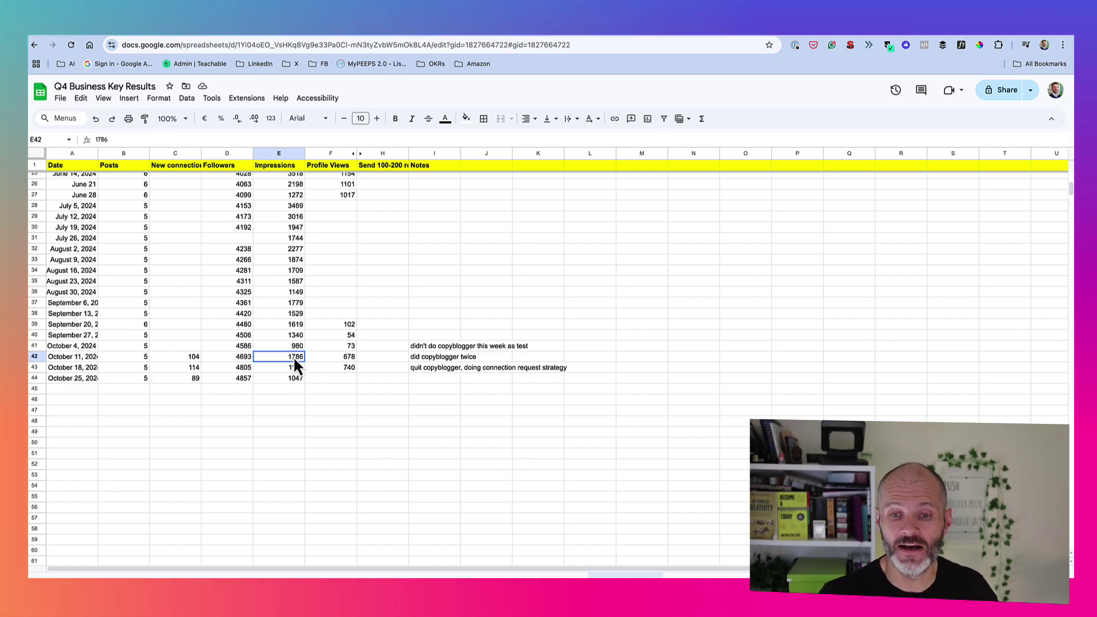
{"action": "left_click", "coordinate": [337, 379]}
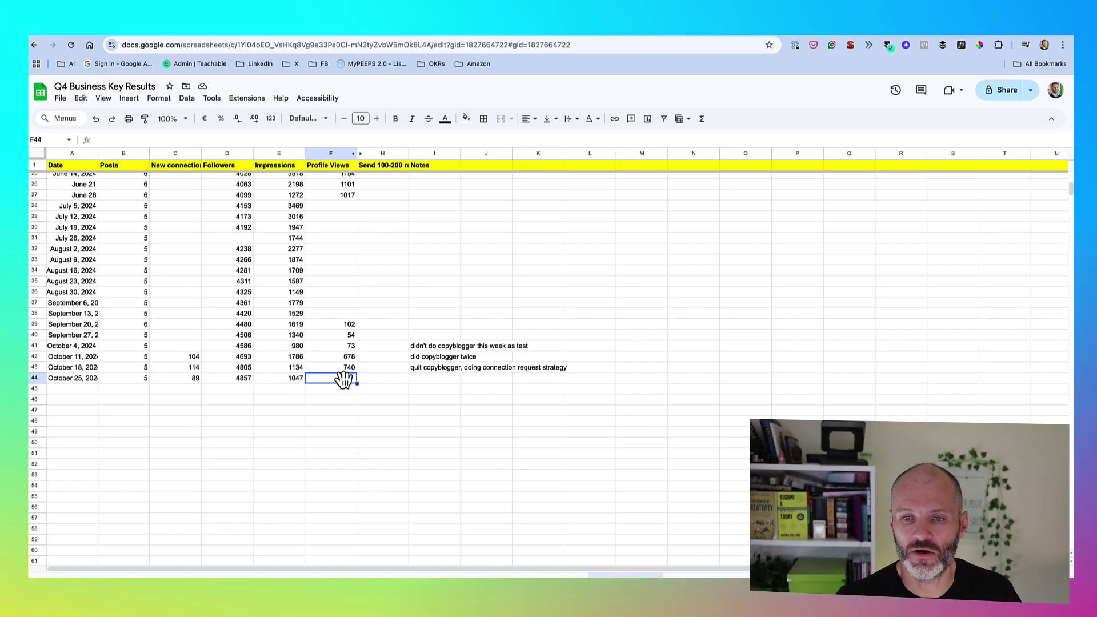
{"action": "left_click", "coordinate": [342, 370]}
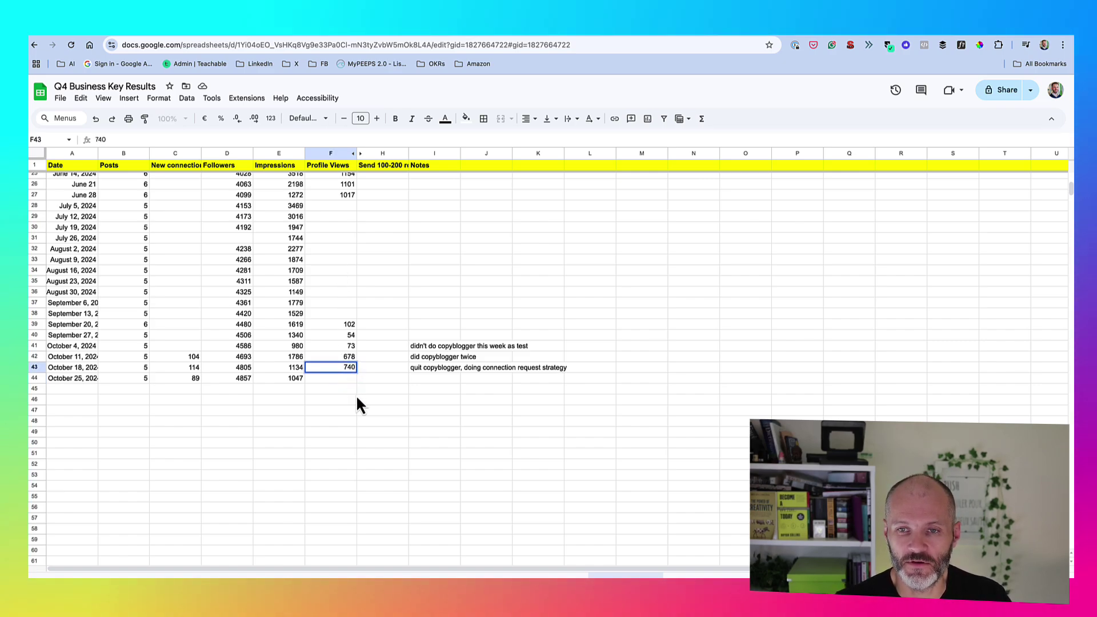
{"action": "left_click", "coordinate": [376, 400]}
{"action": "left_click_drag", "start_coordinate": [434, 291], "coordinate": [438, 383]}
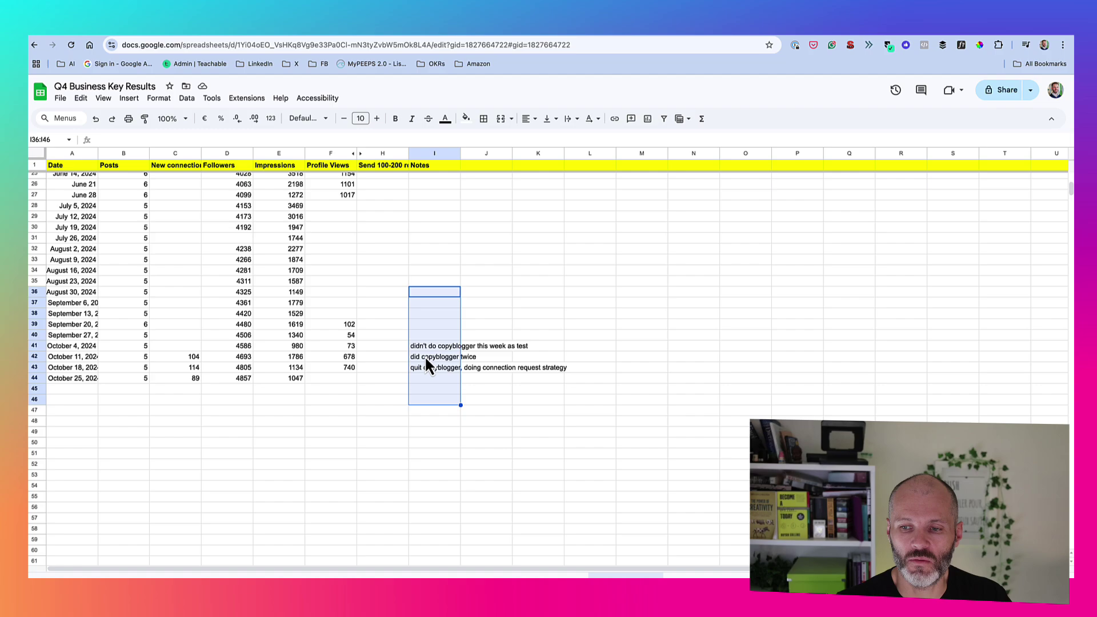
{"action": "scroll", "coordinate": [348, 417], "scroll_direction": "up", "scroll_amount": 3}
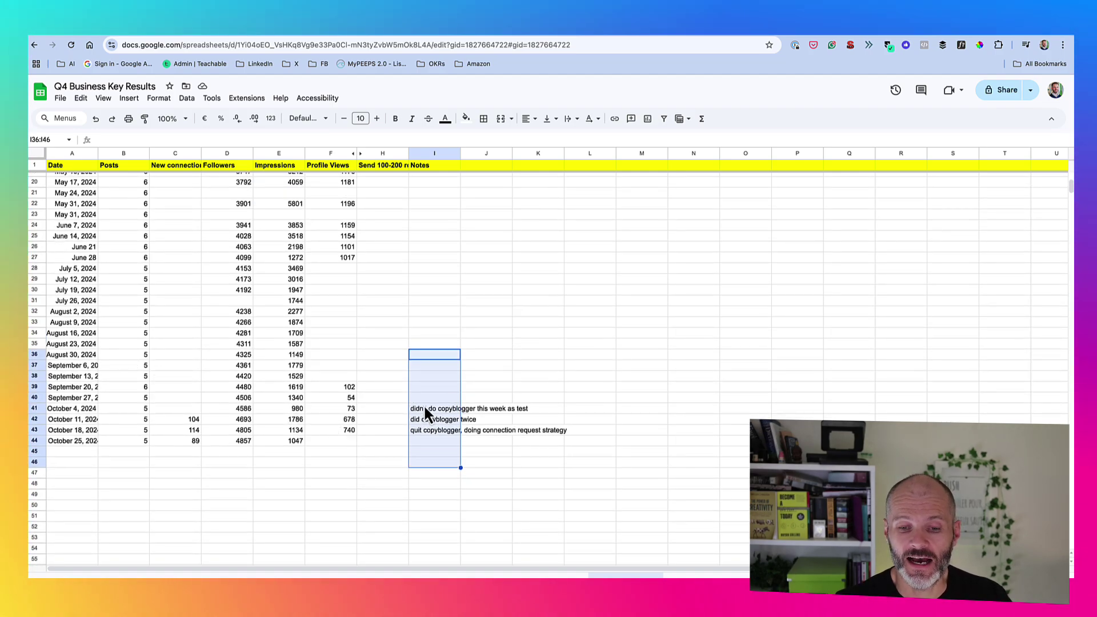
{"action": "left_click", "coordinate": [423, 270]}
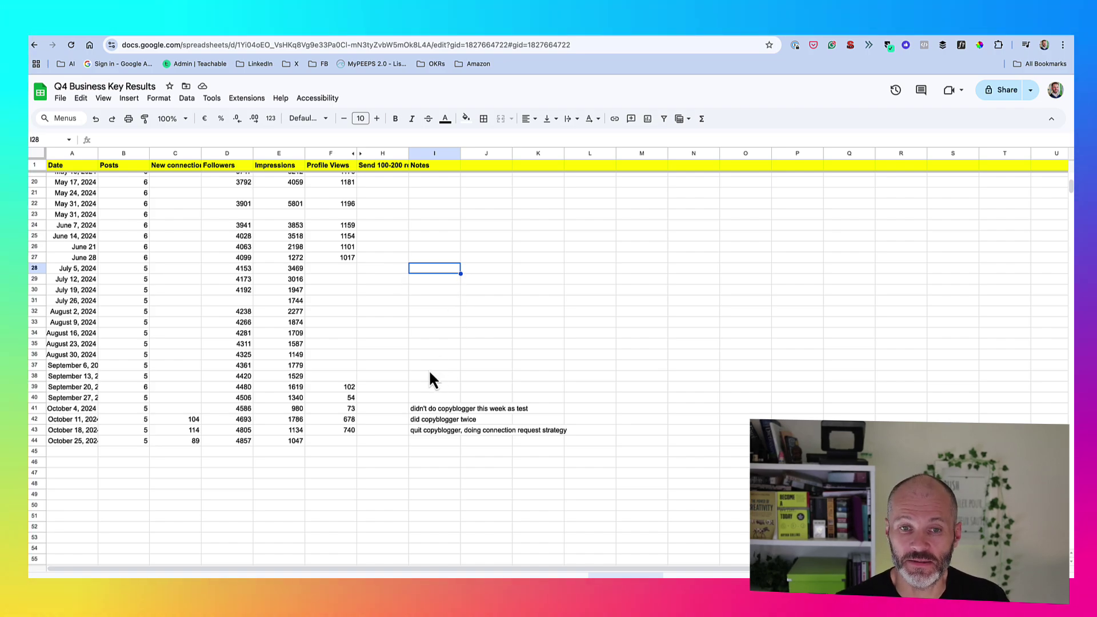
{"action": "scroll", "coordinate": [434, 371], "scroll_direction": "down", "scroll_amount": 1}
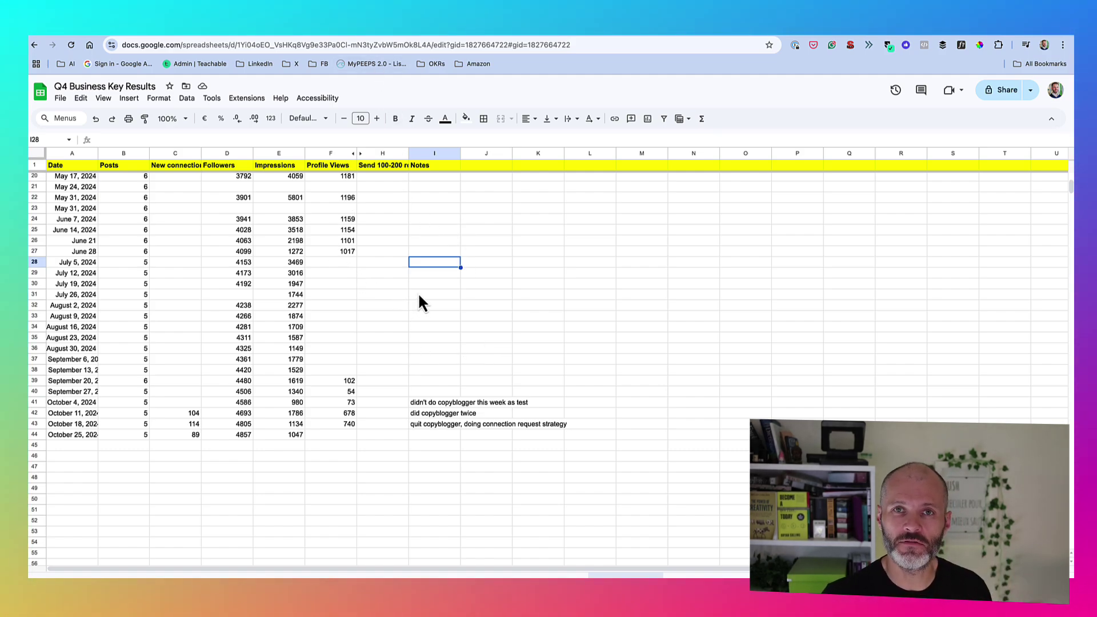
{"action": "left_click", "coordinate": [360, 426]}
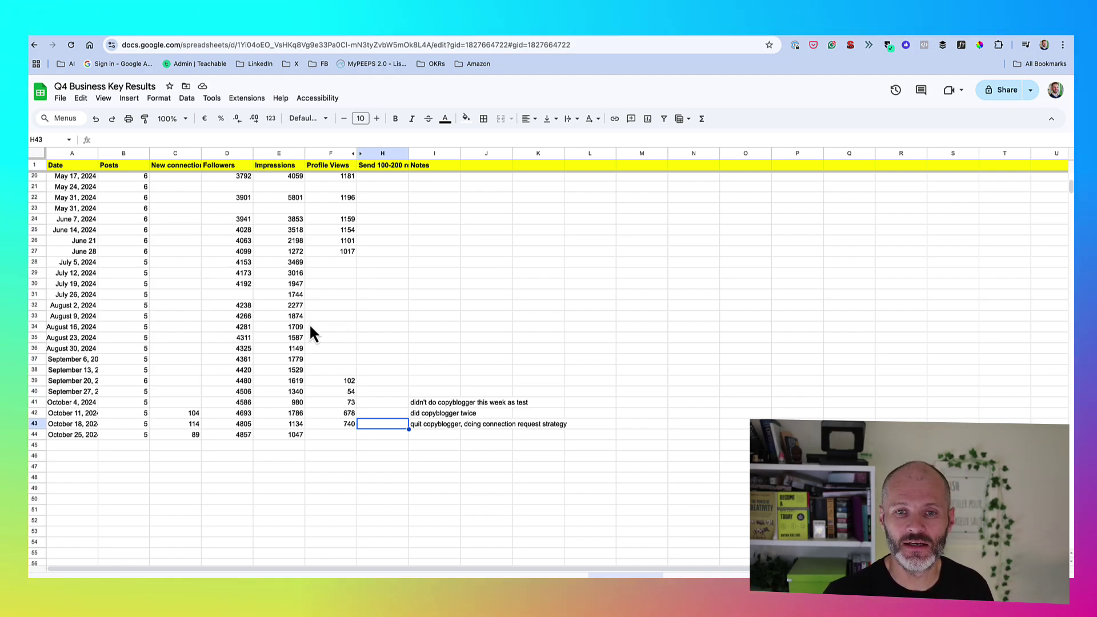
{"action": "left_click_drag", "start_coordinate": [174, 369], "coordinate": [174, 423]}
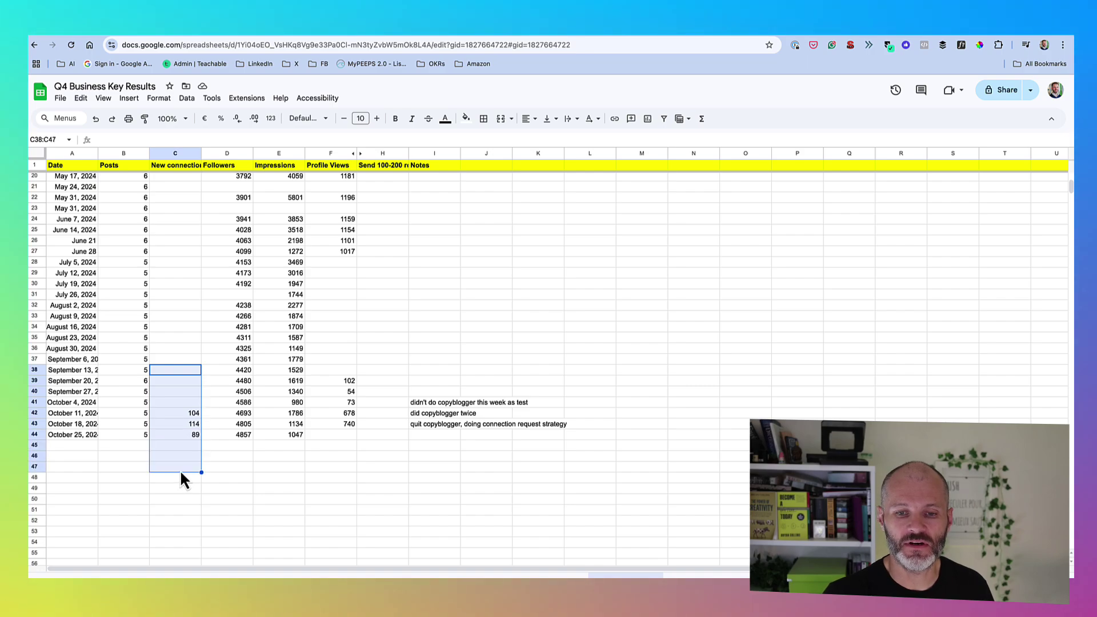
{"action": "left_click_drag", "start_coordinate": [229, 347], "coordinate": [234, 455]}
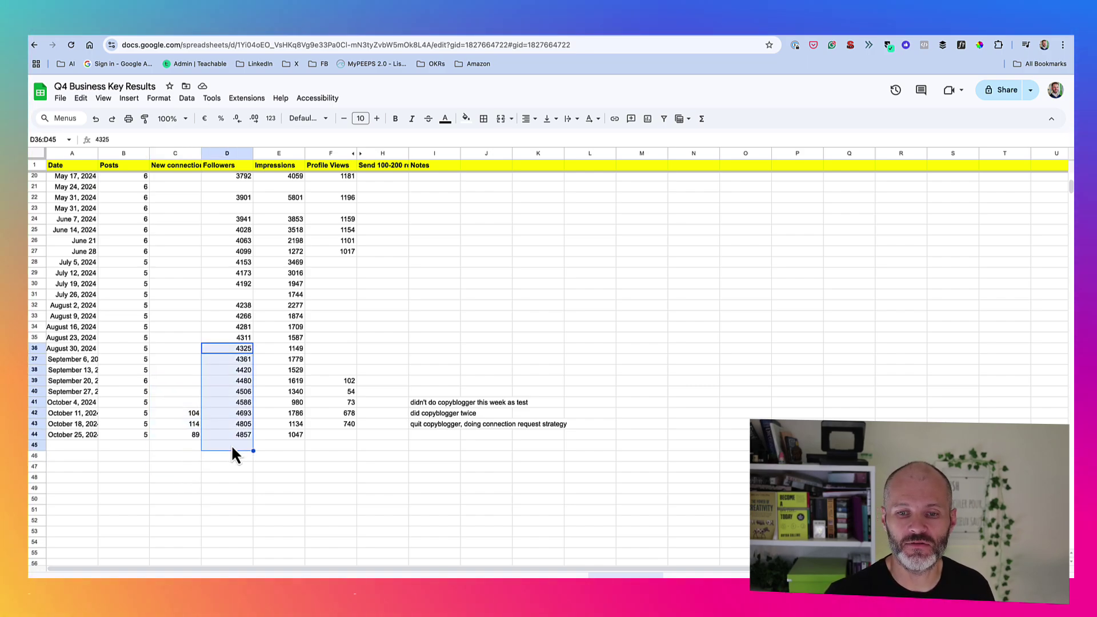
{"action": "left_click_drag", "start_coordinate": [228, 402], "coordinate": [234, 446]}
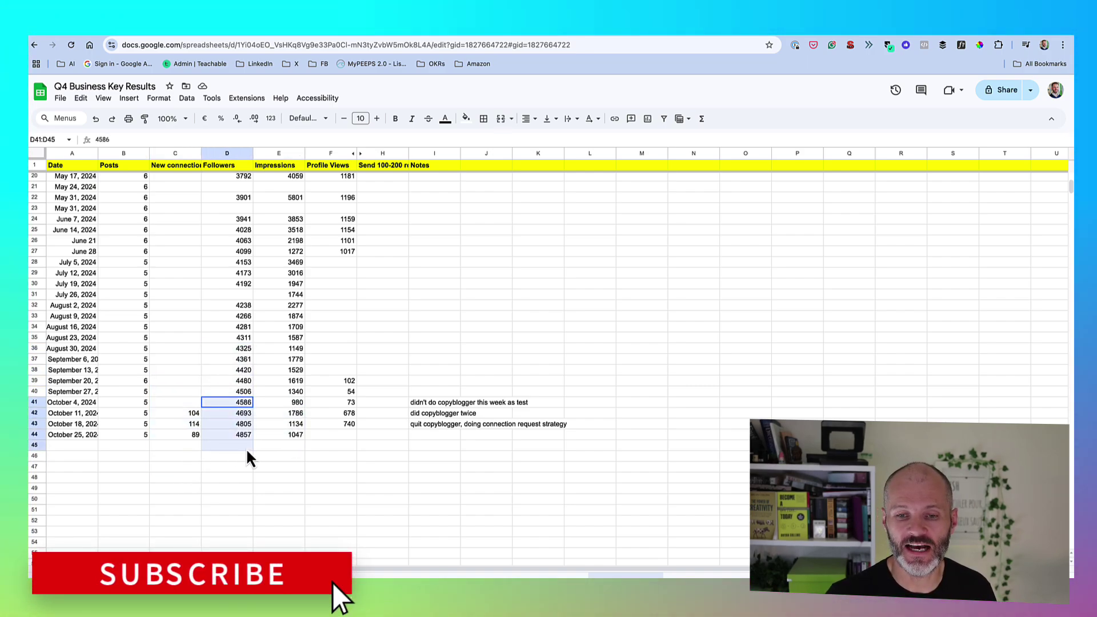
{"action": "left_click_drag", "start_coordinate": [193, 359], "coordinate": [194, 464]}
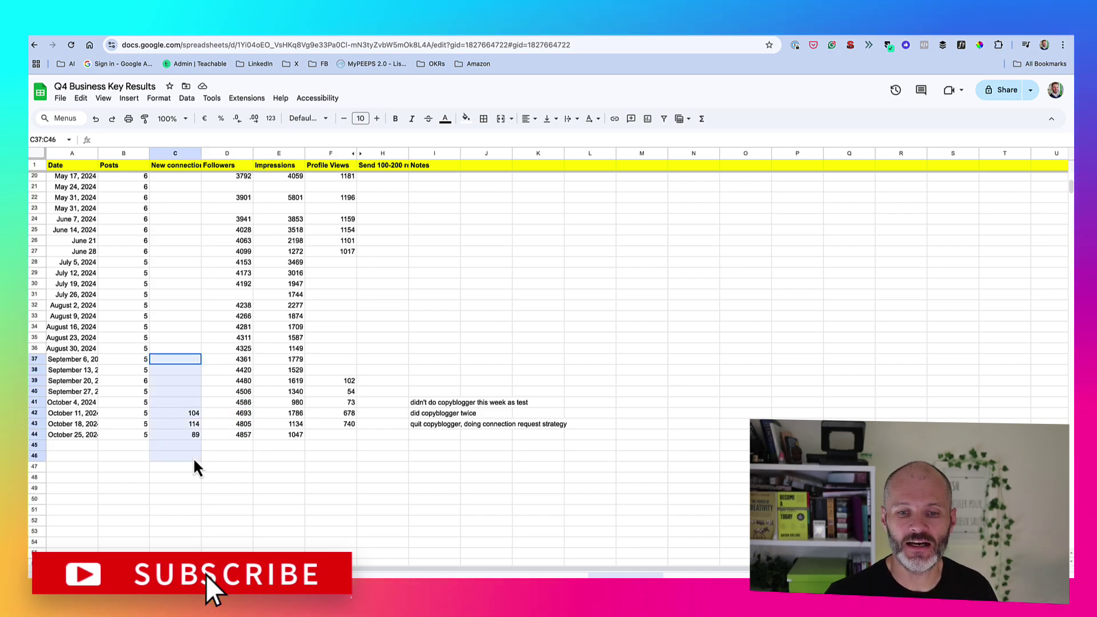
{"action": "left_click", "coordinate": [571, 466]}
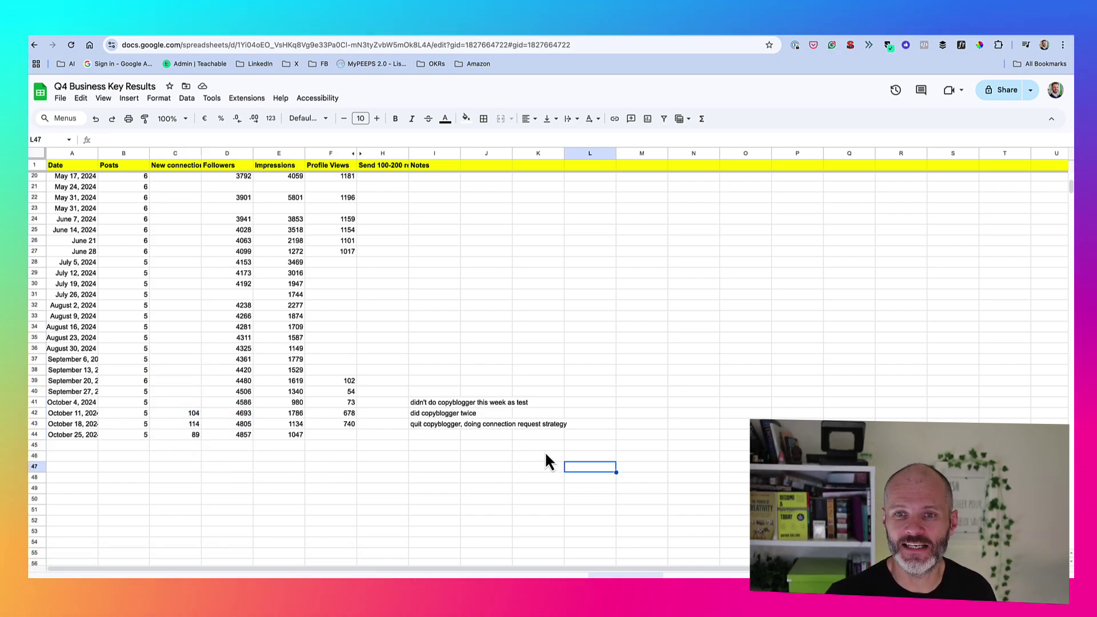
{"action": "left_click", "coordinate": [414, 466]}
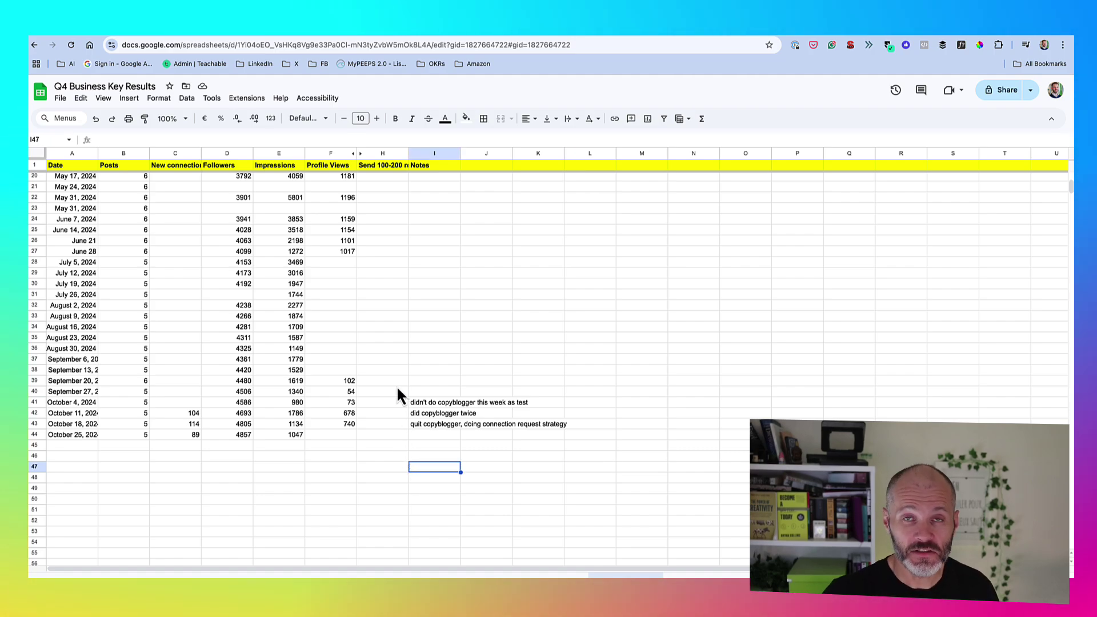